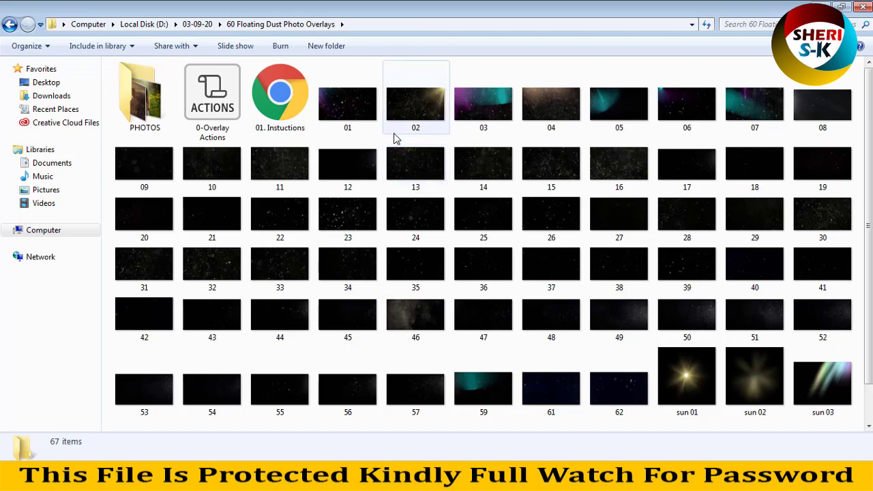
# Step: Open dust overlay 01 from the 60 Floating Dust Photo Overlays folder
pyautogui.click(353, 99)
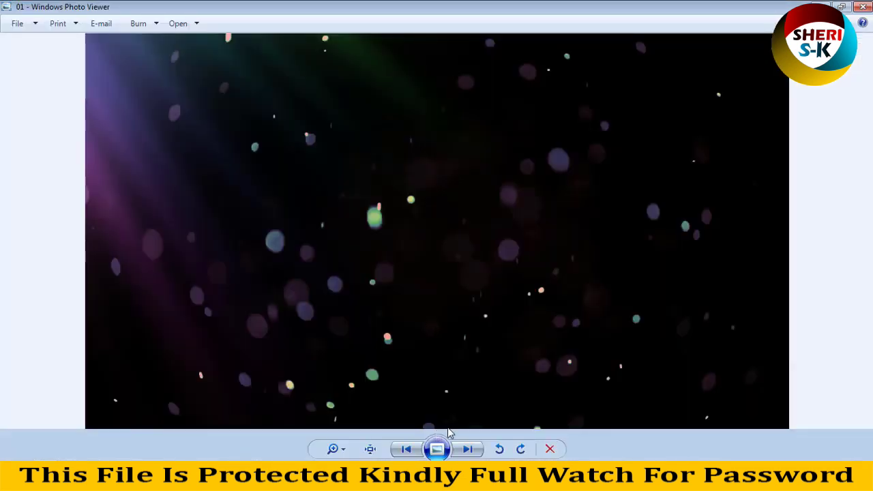
pyautogui.click(470, 450)
pyautogui.click(475, 450)
pyautogui.click(475, 450)
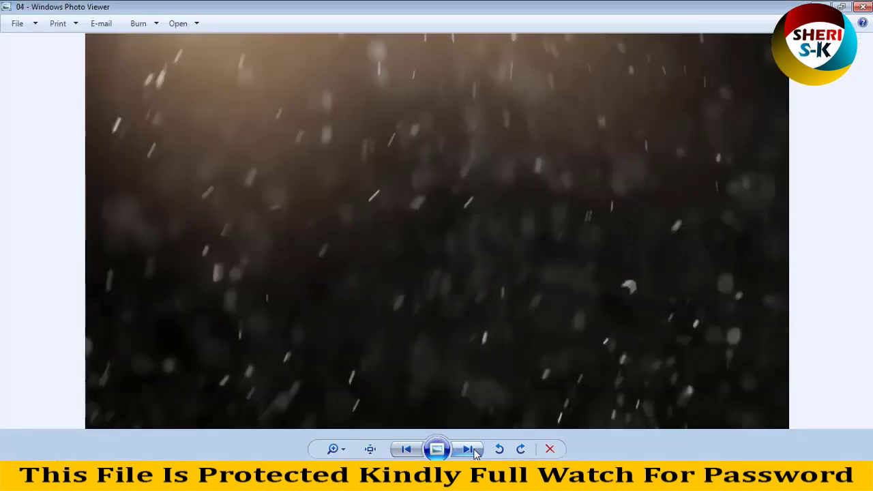
pyautogui.click(474, 451)
pyautogui.click(474, 450)
pyautogui.click(475, 450)
pyautogui.click(475, 450)
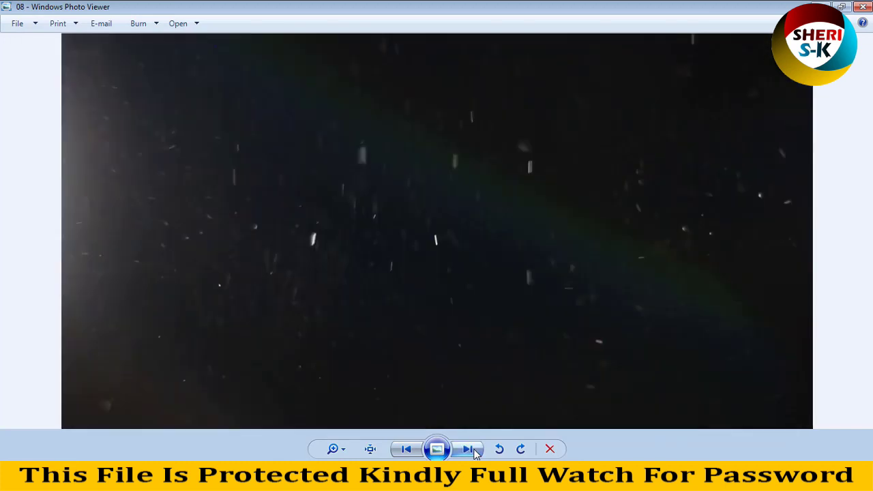
pyautogui.click(475, 450)
pyautogui.click(475, 450)
pyautogui.click(474, 451)
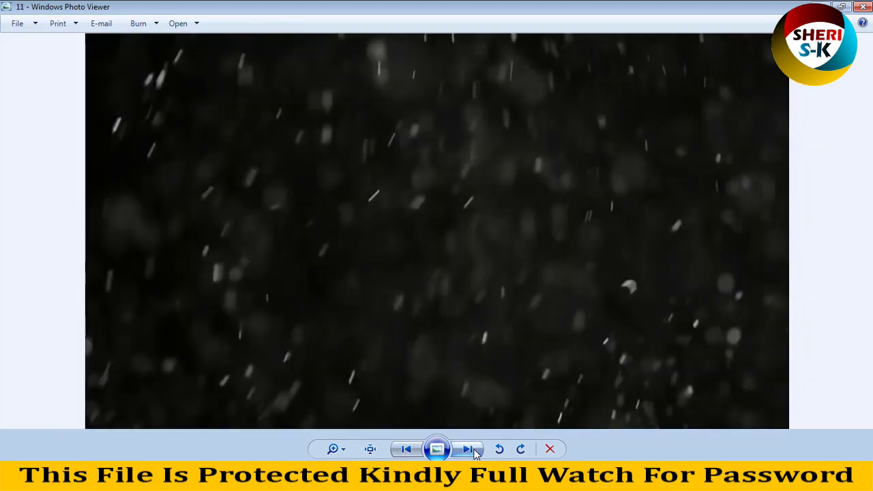
pyautogui.click(475, 450)
pyautogui.click(475, 450)
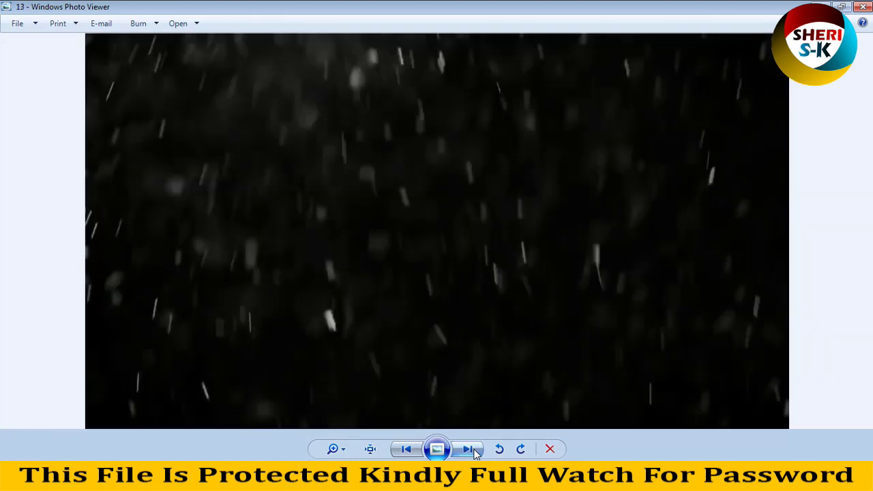
pyautogui.click(474, 450)
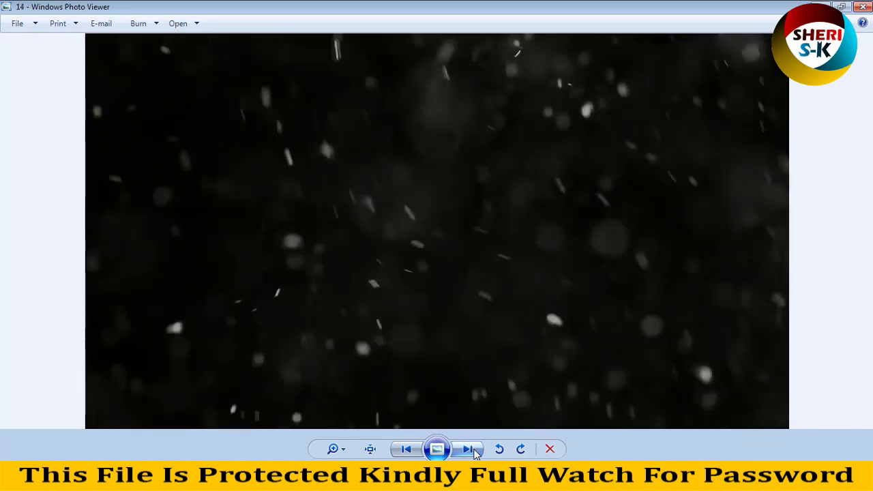
pyautogui.click(475, 450)
pyautogui.click(475, 450)
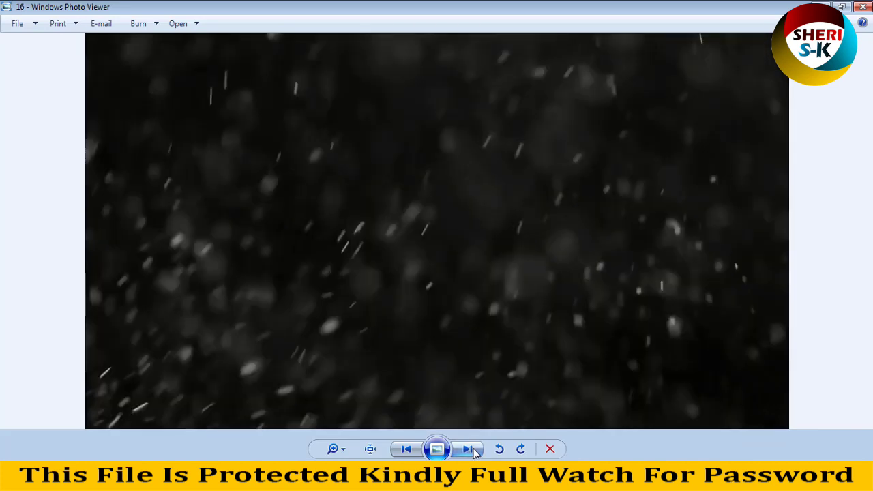
pyautogui.click(475, 450)
pyautogui.click(475, 450)
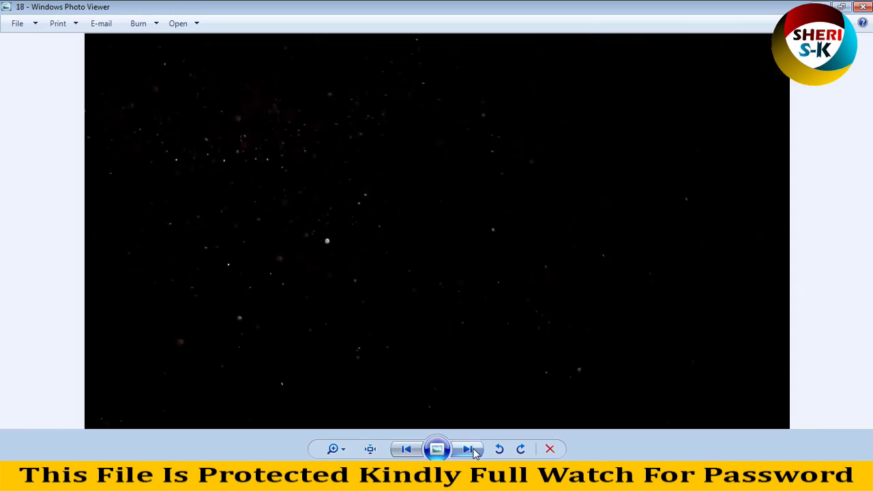
pyautogui.click(475, 450)
pyautogui.click(475, 450)
pyautogui.click(474, 450)
pyautogui.click(475, 450)
pyautogui.click(474, 450)
pyautogui.click(863, 6)
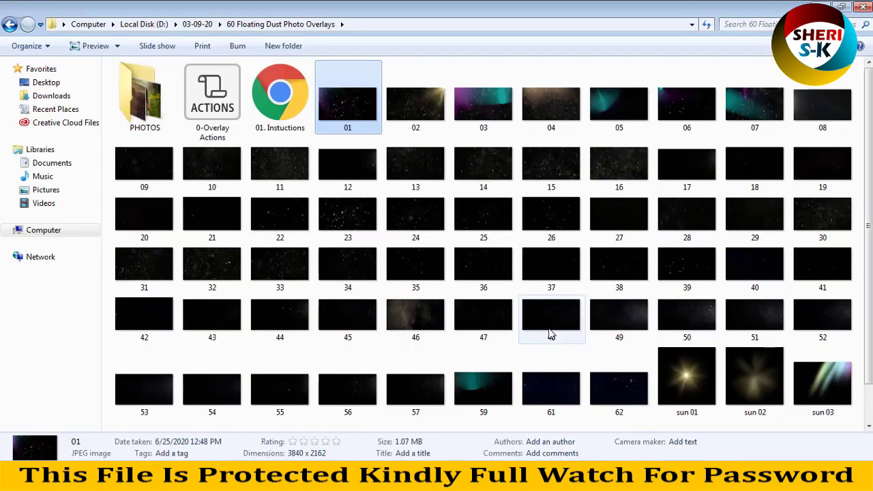
pyautogui.scroll(-2, 475, 321)
pyautogui.click(476, 333)
pyautogui.doubleClick(476, 333)
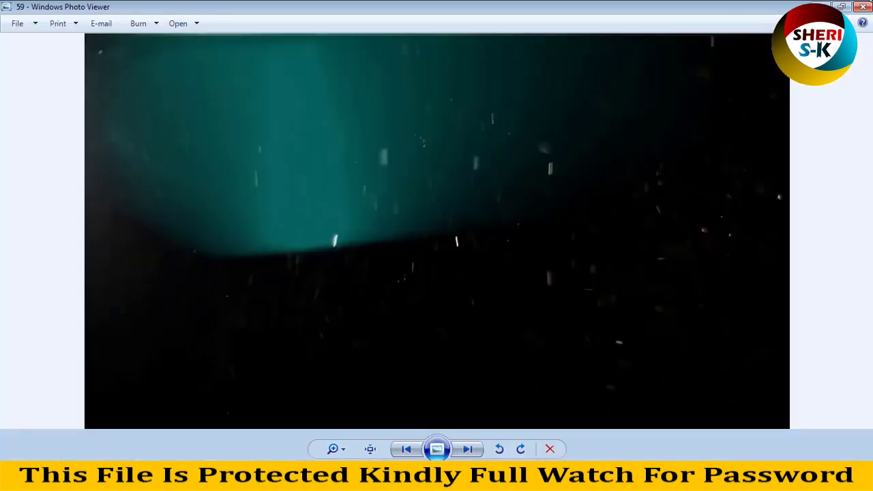
pyautogui.click(863, 6)
pyautogui.doubleClick(415, 245)
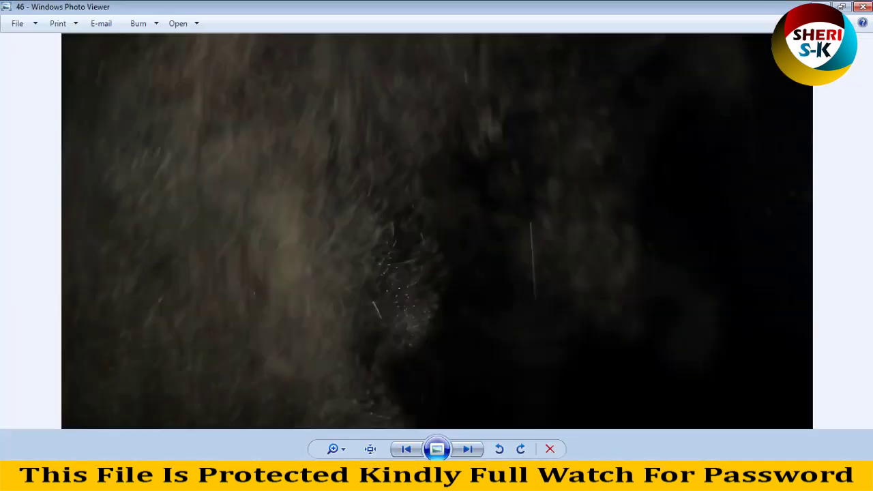
pyautogui.click(863, 8)
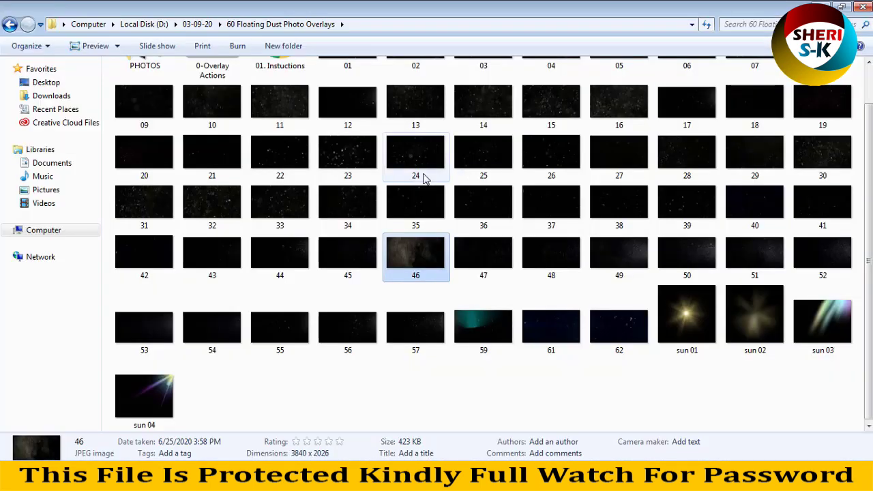
# Step: Open overlay 46.jpg and nature-flowers-little-girl-children-wallpaper-preview.jpg as separate Photoshop documents
pyautogui.moveTo(411, 251)
pyautogui.mouseDown()
pyautogui.moveTo(233, 332)
pyautogui.moveTo(280, 255)
pyautogui.mouseUp()
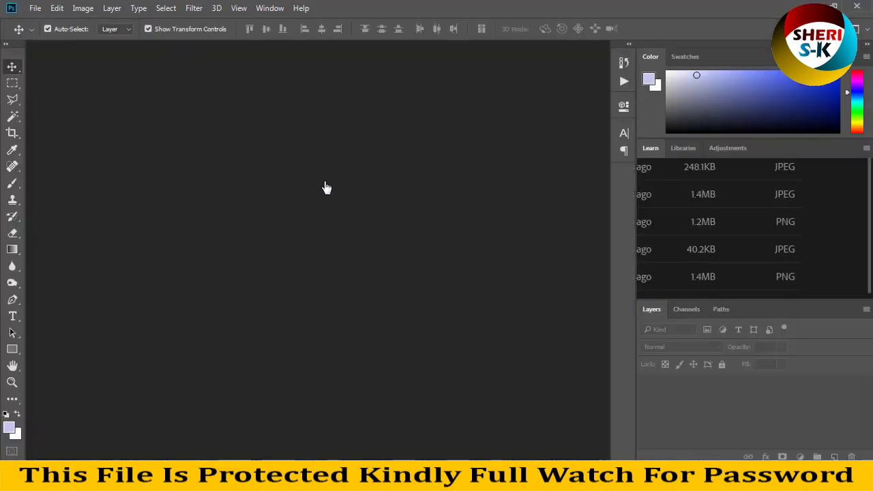
pyautogui.click(39, 10)
pyautogui.click(41, 31)
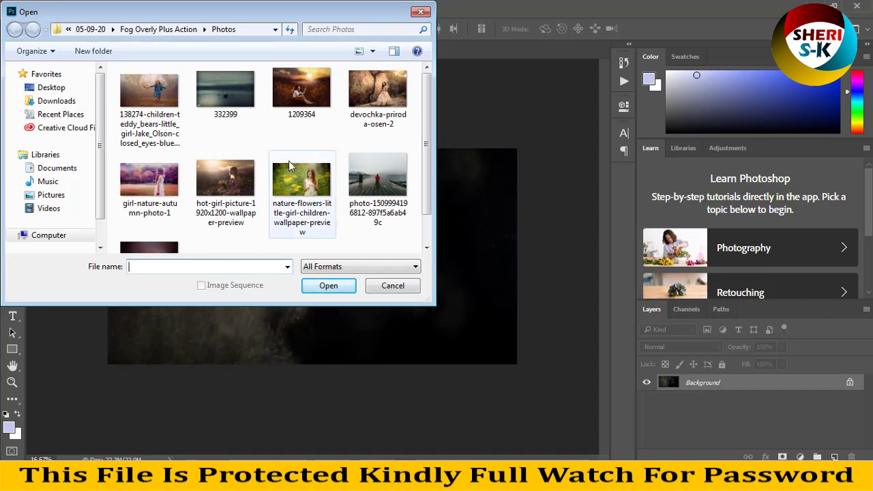
pyautogui.click(232, 177)
pyautogui.scroll(-1, 294, 164)
pyautogui.click(289, 167)
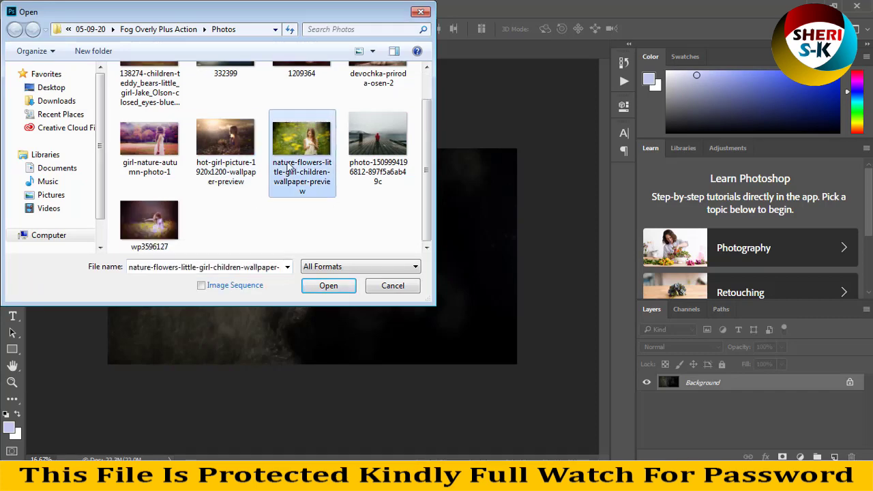
pyautogui.click(329, 286)
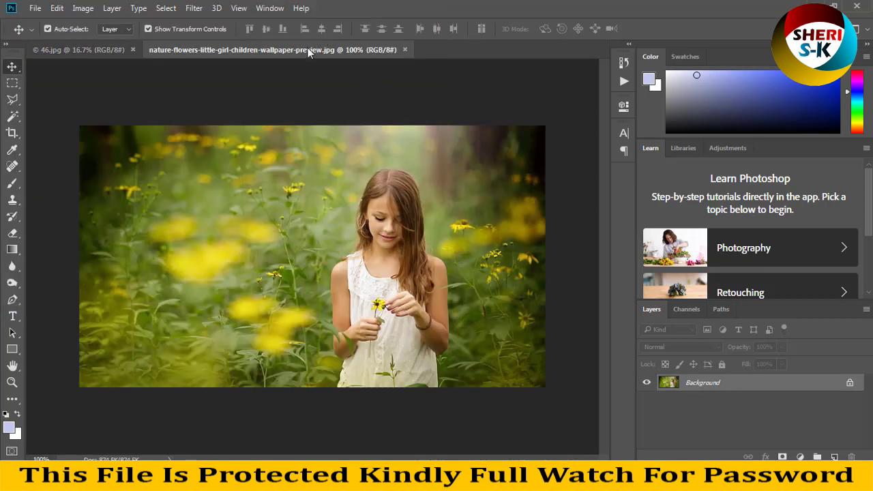
# Step: Float both documents, resize 46.jpg to 1200 px wide, and drop it onto the flower photo
pyautogui.moveTo(273, 49); pyautogui.dragTo(309, 116)
pyautogui.moveTo(59, 51); pyautogui.dragTo(354, 165)
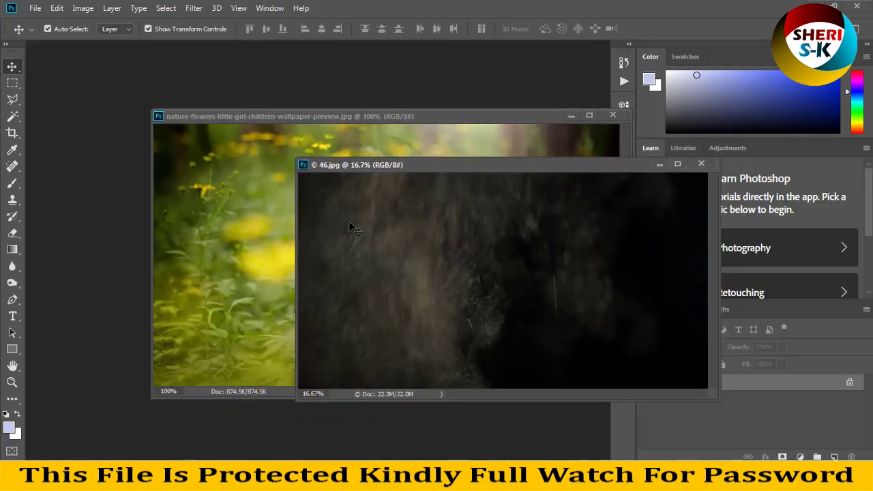
pyautogui.rightClick(364, 165)
pyautogui.click(399, 187)
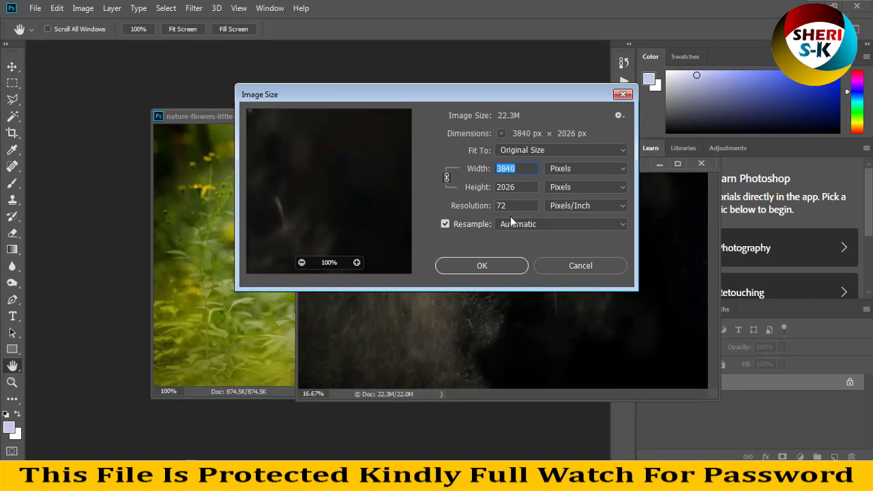
pyautogui.write('12')
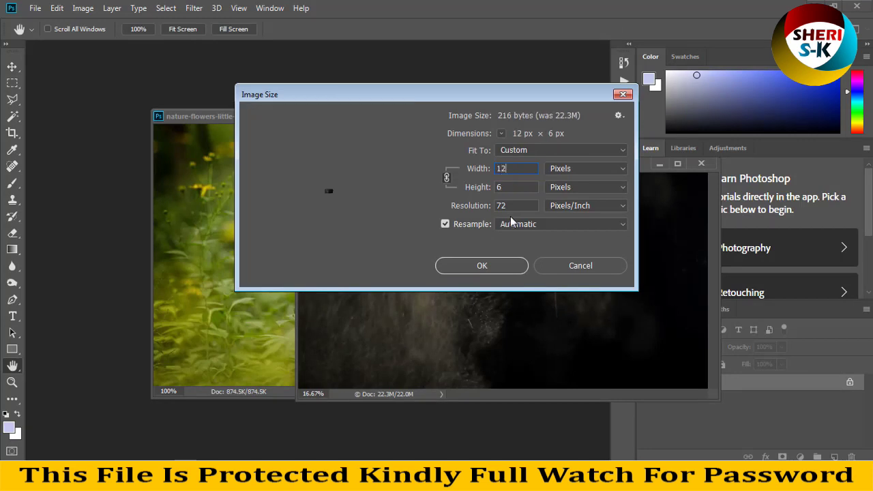
pyautogui.write('00')
pyautogui.press('Return')
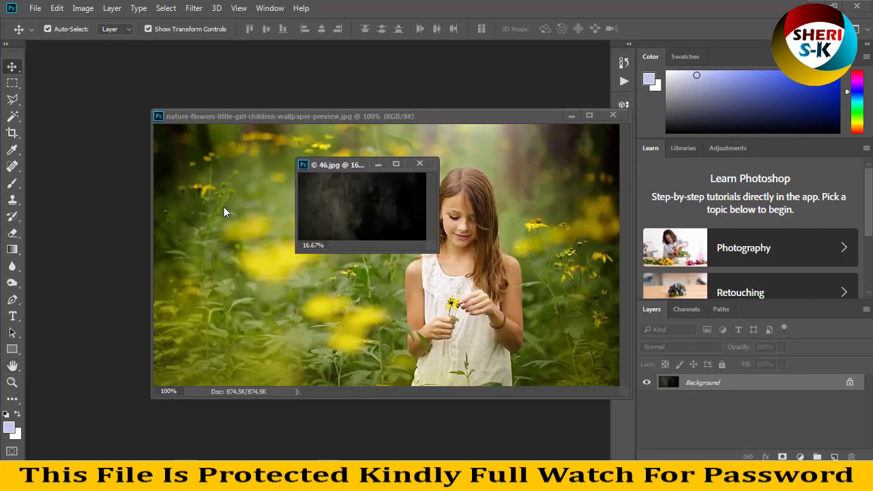
pyautogui.moveTo(322, 214); pyautogui.dragTo(272, 300)
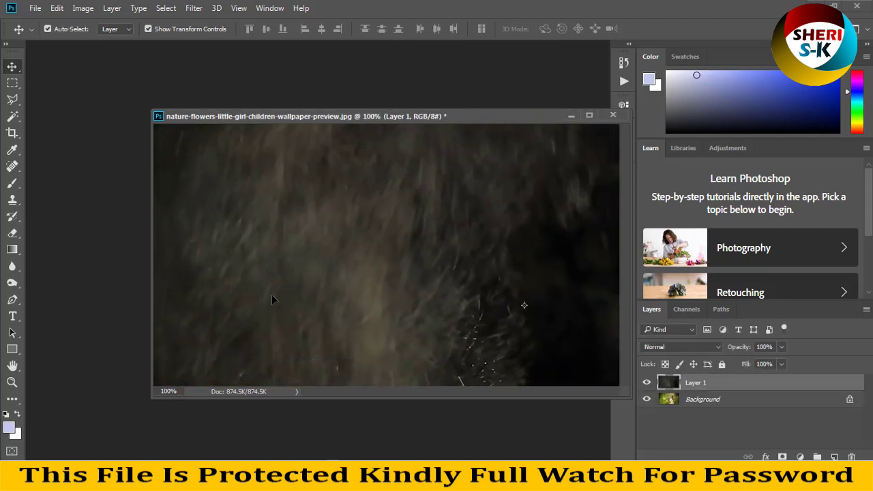
# Step: Scale the dust layer down and trim its top and left edges to fit the canvas
pyautogui.hotkey('ctrl', '-')
pyautogui.hotkey('ctrl', '-')
pyautogui.hotkey('ctrl', '-')
pyautogui.hotkey('ctrl', '-')
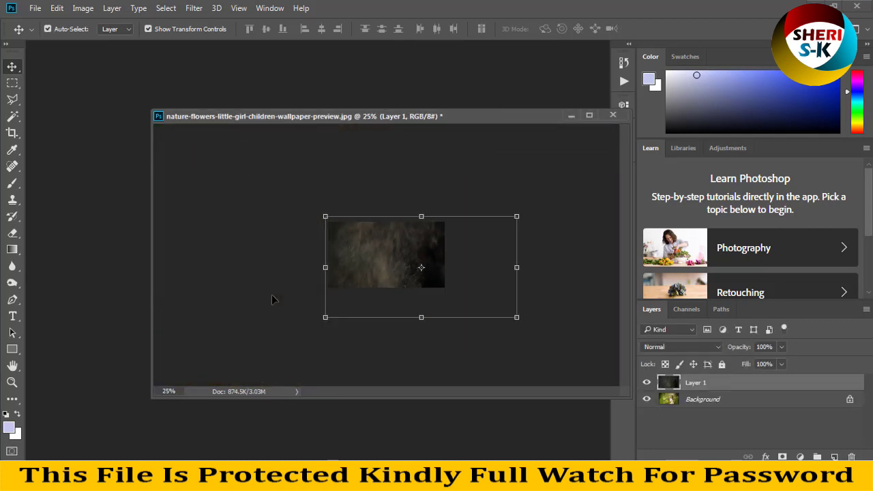
pyautogui.moveTo(519, 316); pyautogui.dragTo(464, 291)
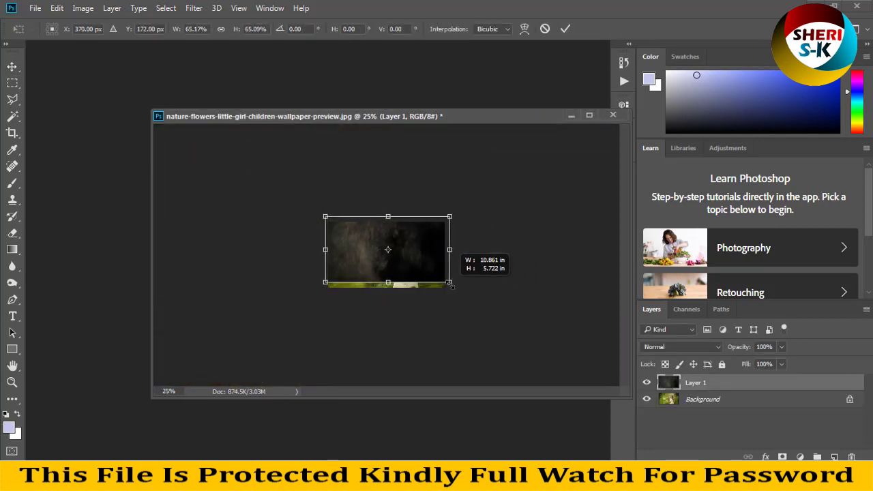
pyautogui.press('Return')
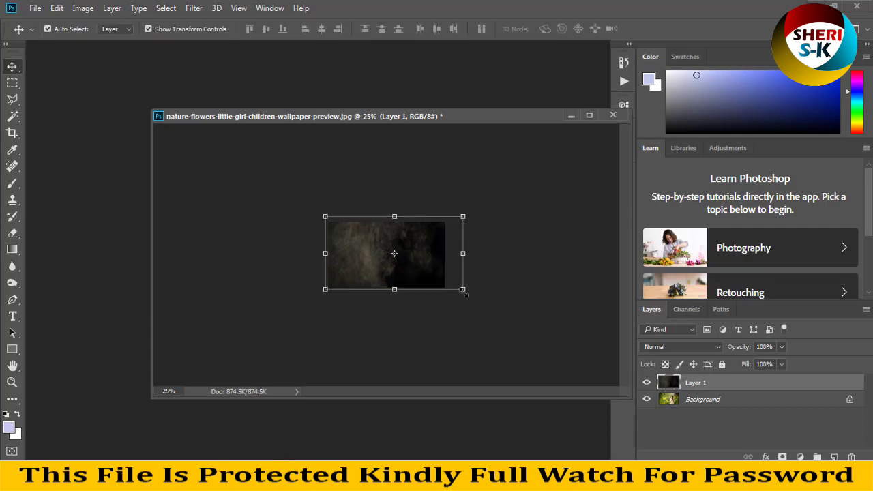
pyautogui.hotkey('ctrl', '+')
pyautogui.hotkey('ctrl', '+')
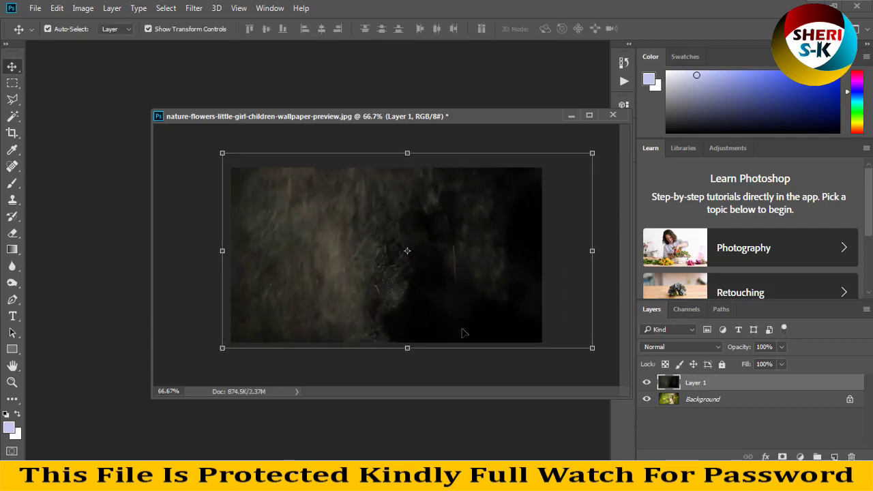
pyautogui.moveTo(407, 153); pyautogui.dragTo(408, 162)
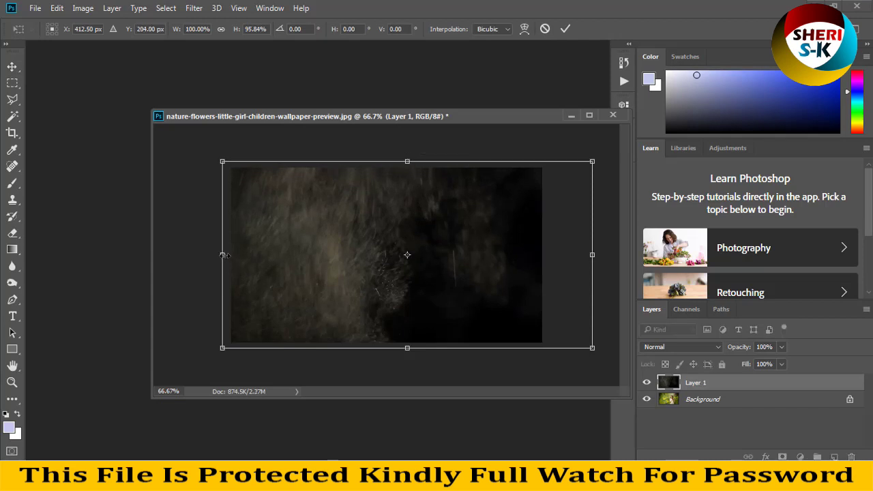
pyautogui.moveTo(223, 255); pyautogui.dragTo(230, 254)
pyautogui.press('Return')
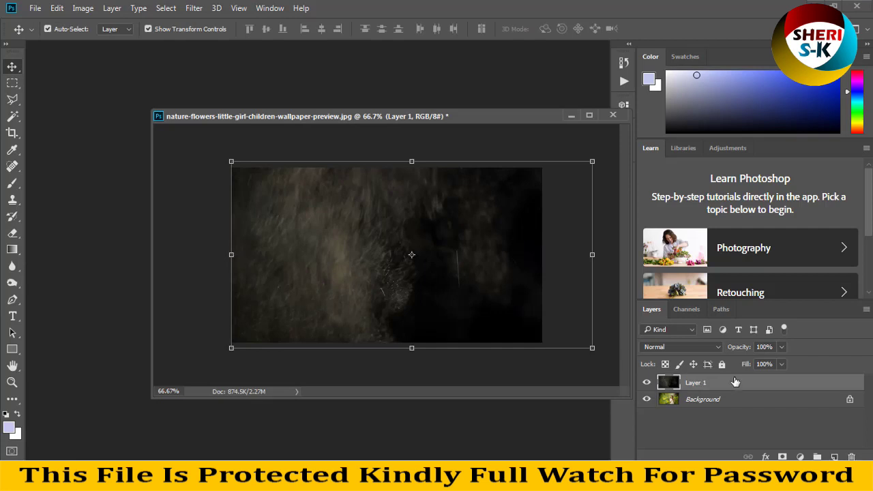
# Step: Try Darken and Screen blend modes on the dust layer and nudge it into alignment
pyautogui.click(663, 345)
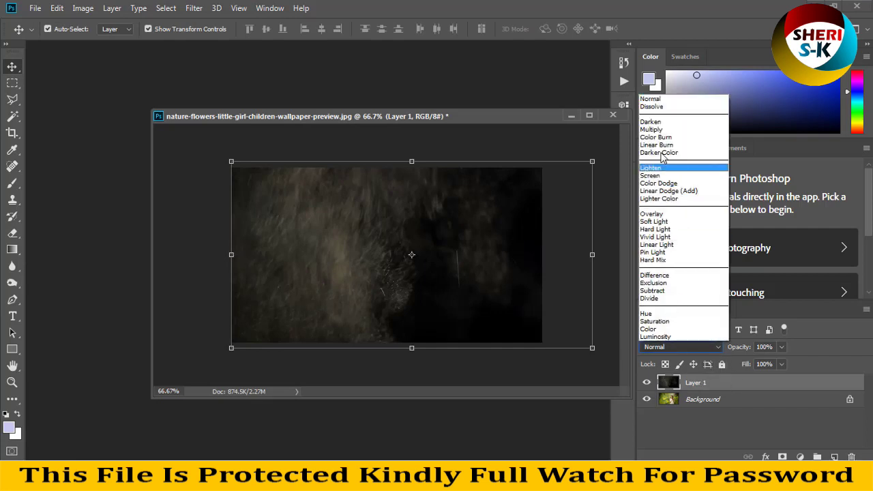
pyautogui.click(667, 122)
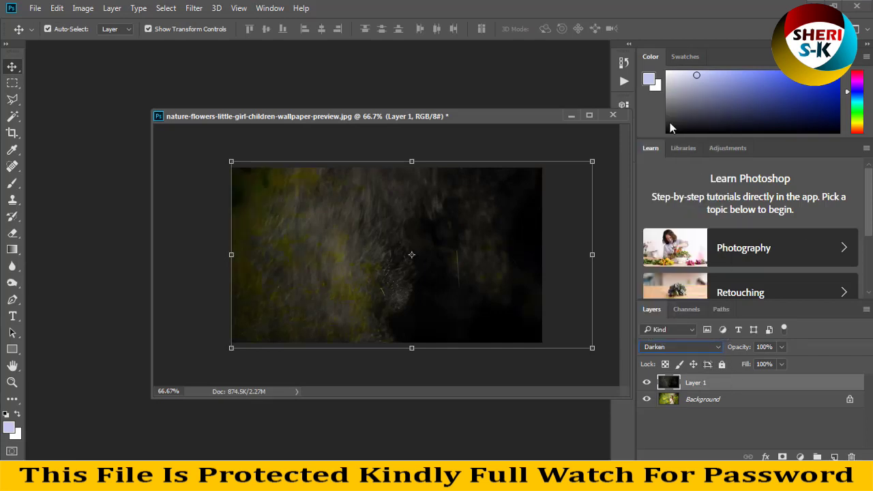
pyautogui.press('Down')
pyautogui.press('Down')
pyautogui.press('Down')
pyautogui.press('Down')
pyautogui.press('Down')
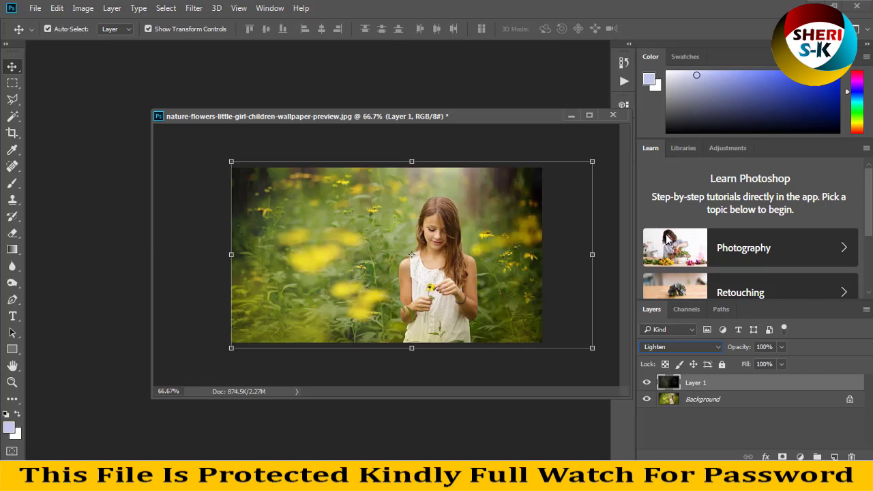
pyautogui.press('Down')
pyautogui.moveTo(300, 264)
pyautogui.mouseDown()
pyautogui.moveTo(305, 278)
pyautogui.moveTo(290, 263)
pyautogui.mouseUp()
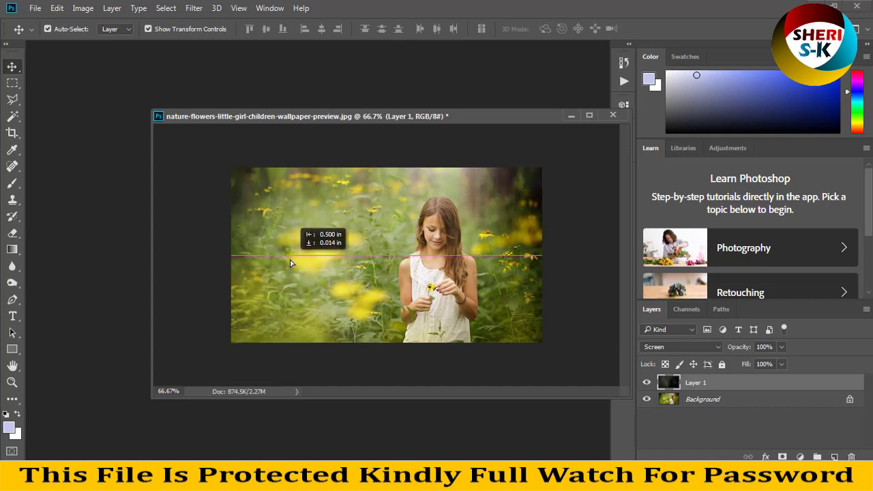
pyautogui.moveTo(290, 263); pyautogui.dragTo(304, 255)
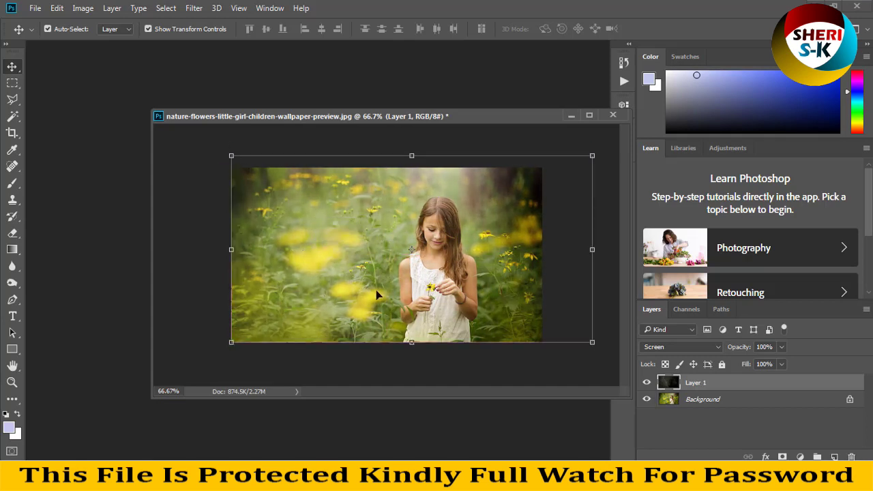
pyautogui.press('Down')
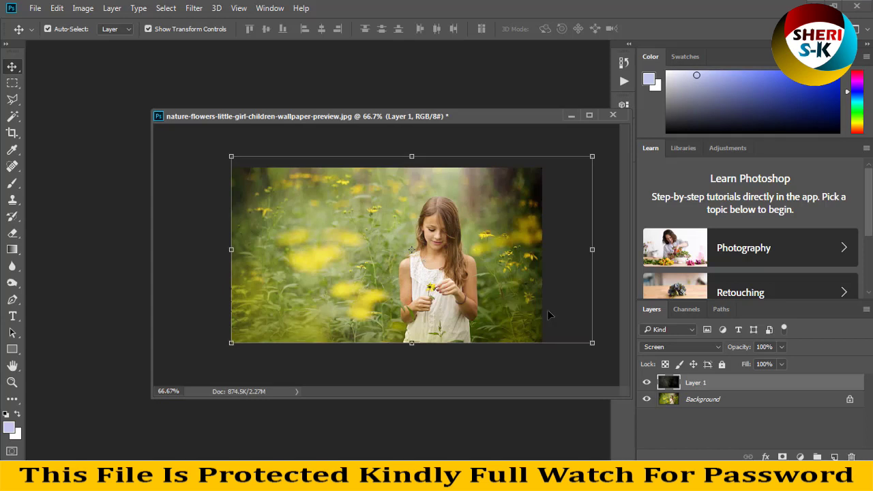
# Step: Switch the dust layer to Soft Light and reposition it over the girl
pyautogui.click(696, 345)
pyautogui.press('Escape')
pyautogui.press('Down')
pyautogui.press('Down')
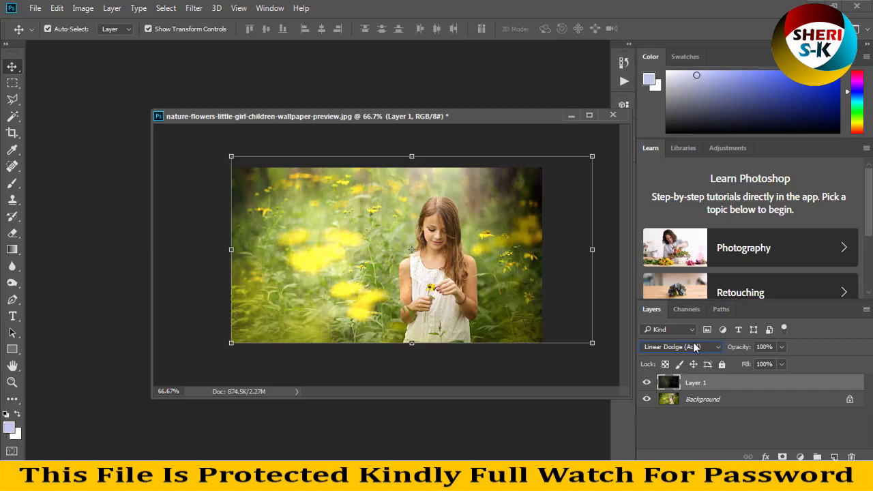
pyautogui.press('Down')
pyautogui.press('Down')
pyautogui.press('Down')
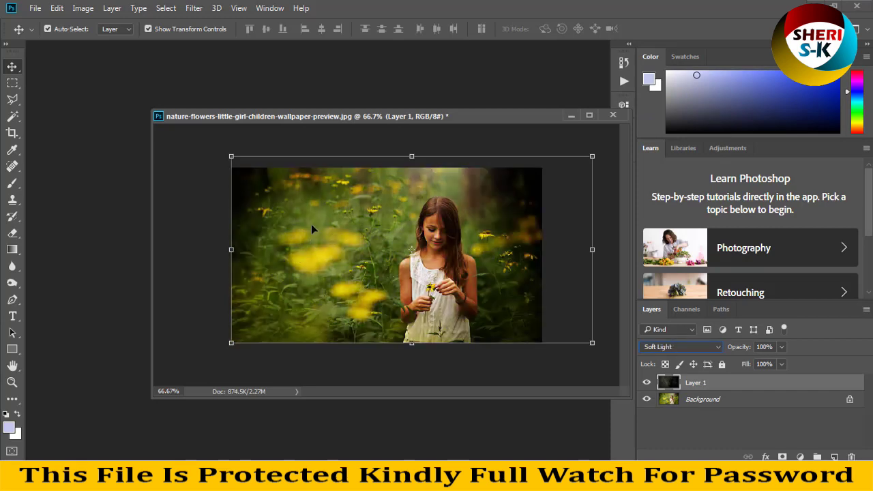
pyautogui.moveTo(316, 221); pyautogui.dragTo(306, 234)
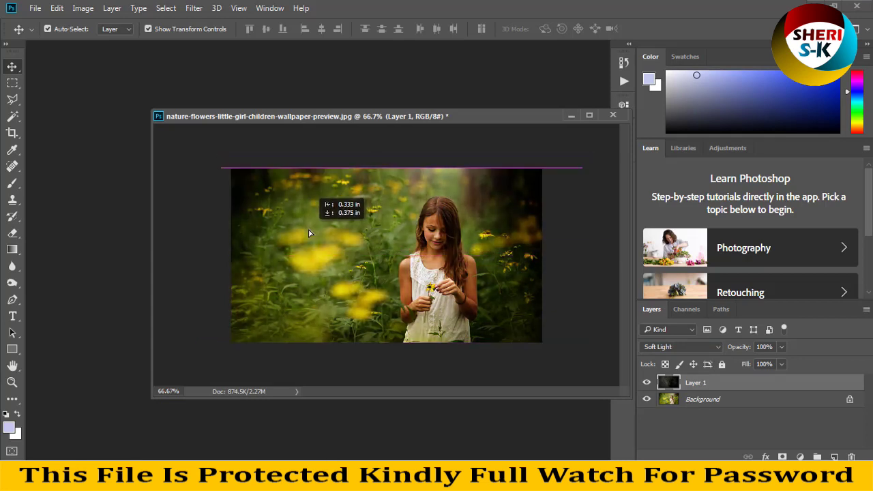
pyautogui.moveTo(306, 233); pyautogui.dragTo(307, 227)
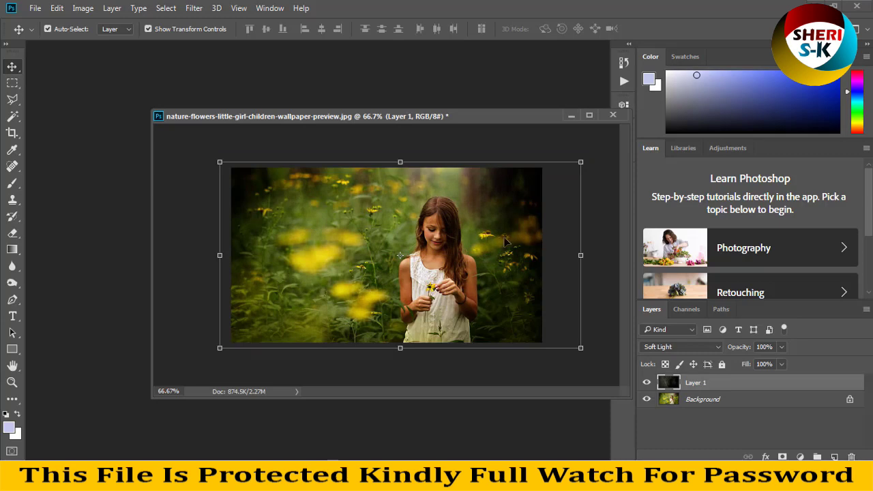
pyautogui.moveTo(503, 221); pyautogui.dragTo(445, 250)
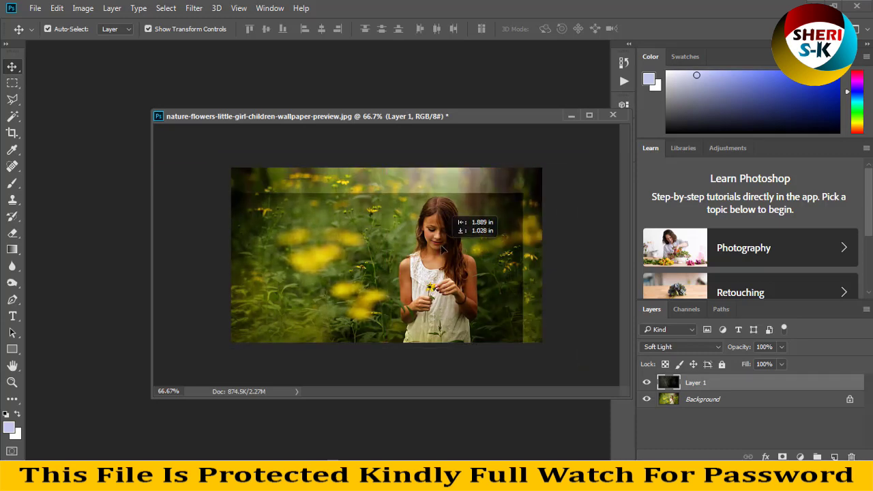
# Step: Close the girl photo and 46.jpg without saving
pyautogui.click(612, 114)
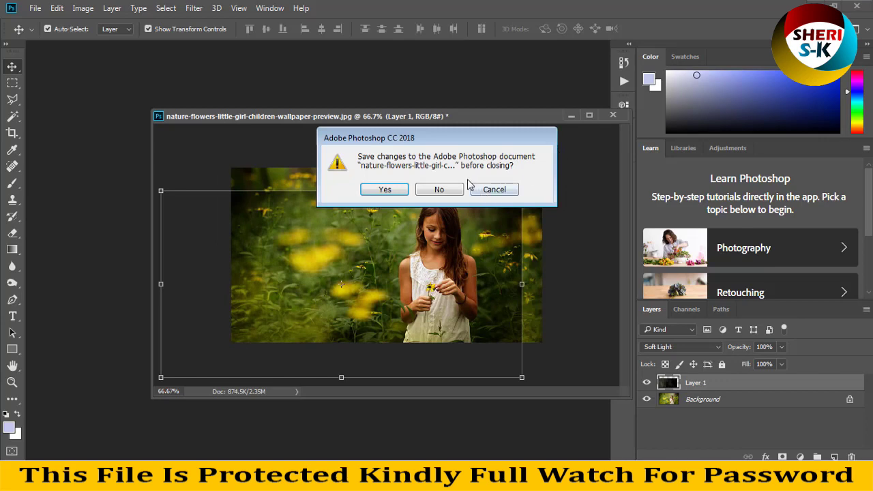
pyautogui.click(440, 191)
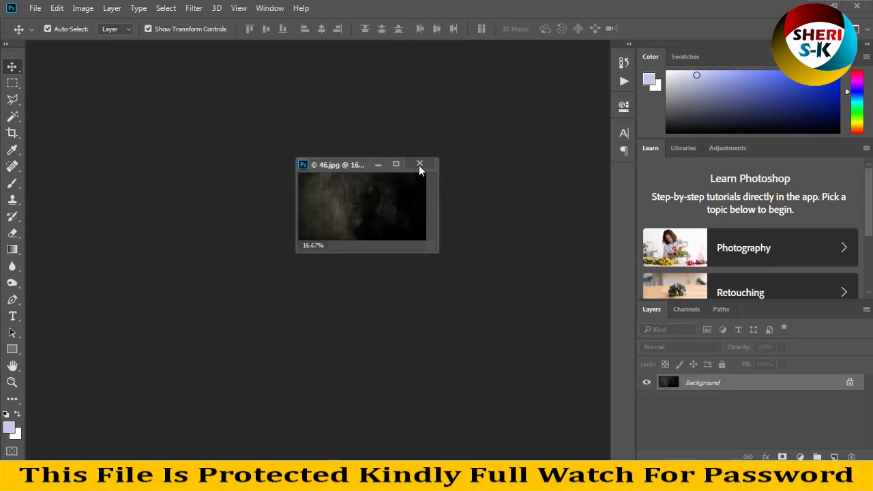
pyautogui.click(419, 165)
pyautogui.click(440, 190)
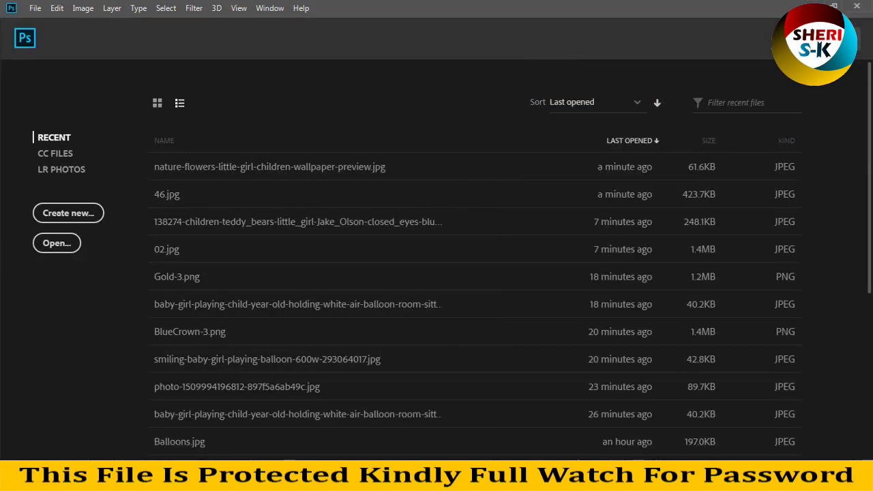
# Step: Drag overlay 02.jpg from the overlays folder into Photoshop
pyautogui.hotkey('alt', 'Tab')
pyautogui.scroll(2, 299, 248)
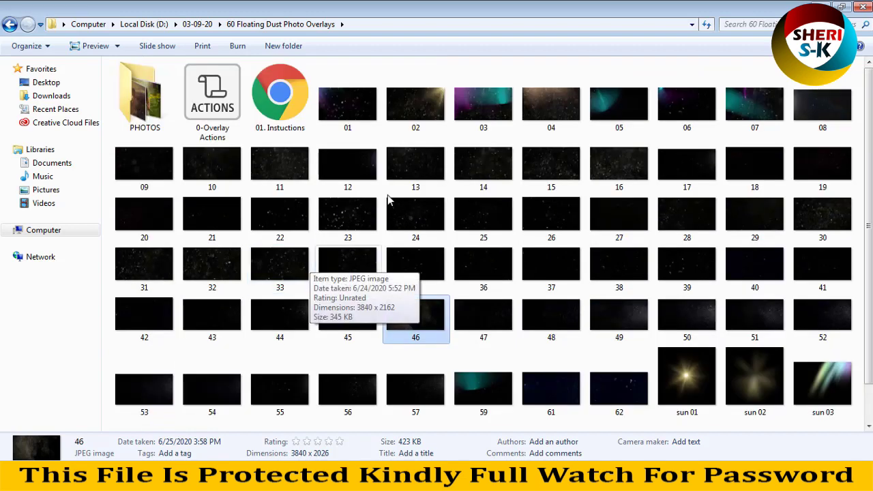
pyautogui.click(432, 119)
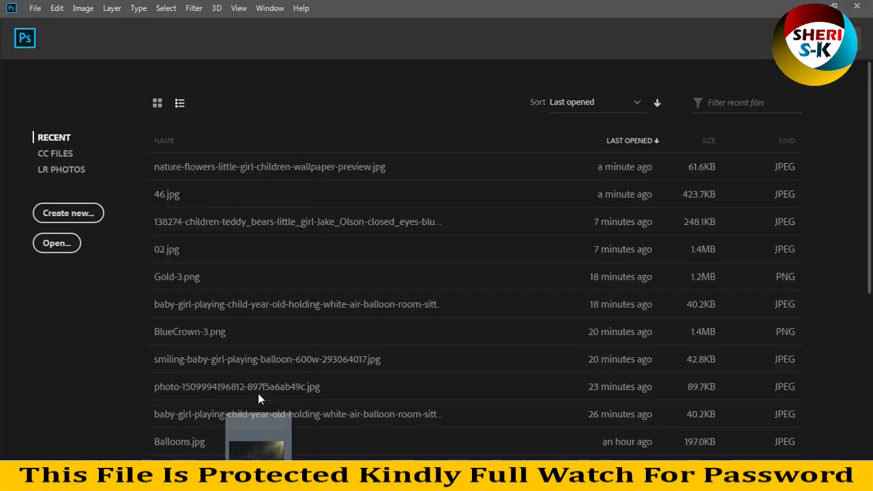
pyautogui.moveTo(416, 126); pyautogui.dragTo(269, 277)
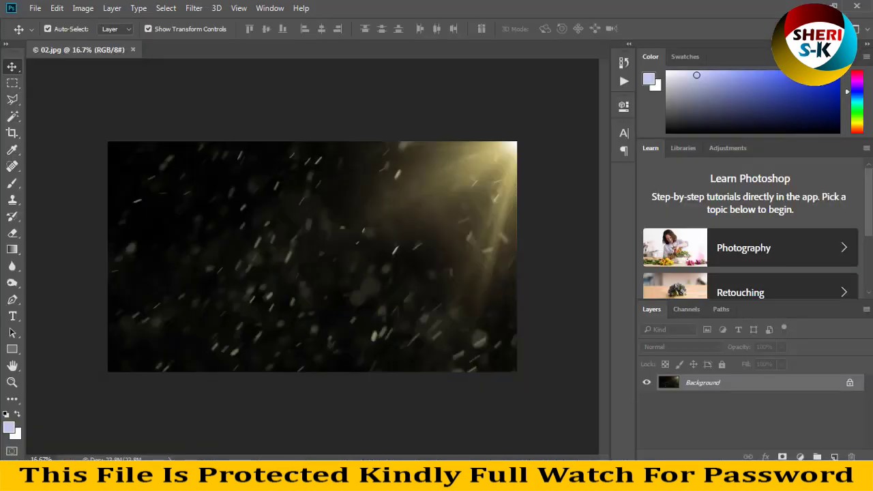
# Step: Browse the PHOTOS folder in Explorer, then go back to the overlays folder
pyautogui.click(240, 481)
pyautogui.doubleClick(147, 76)
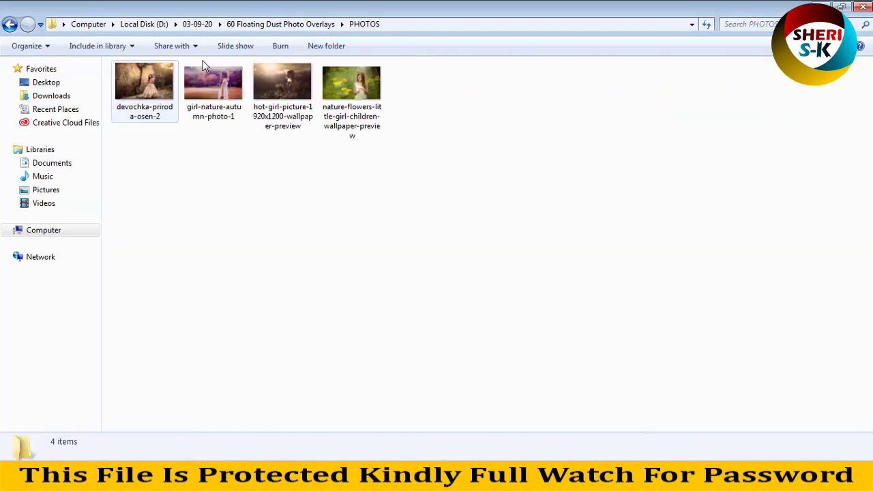
pyautogui.click(10, 24)
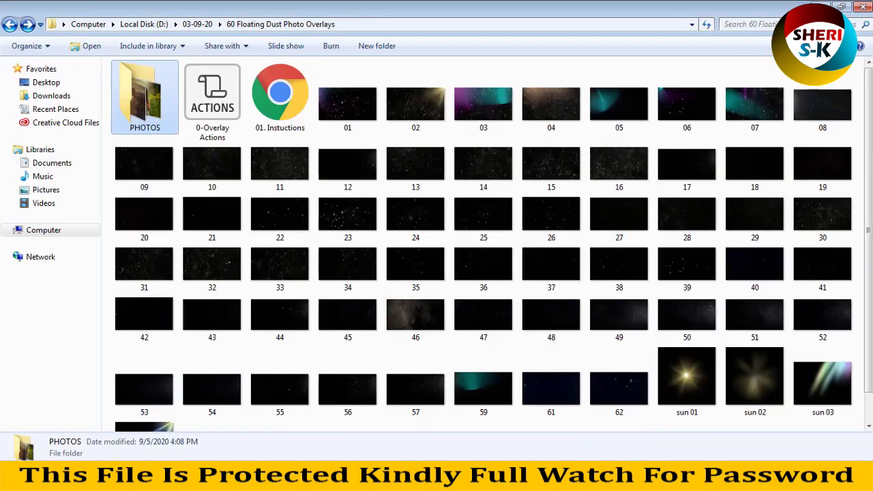
pyautogui.hotkey('alt', 'Tab')
pyautogui.click(34, 8)
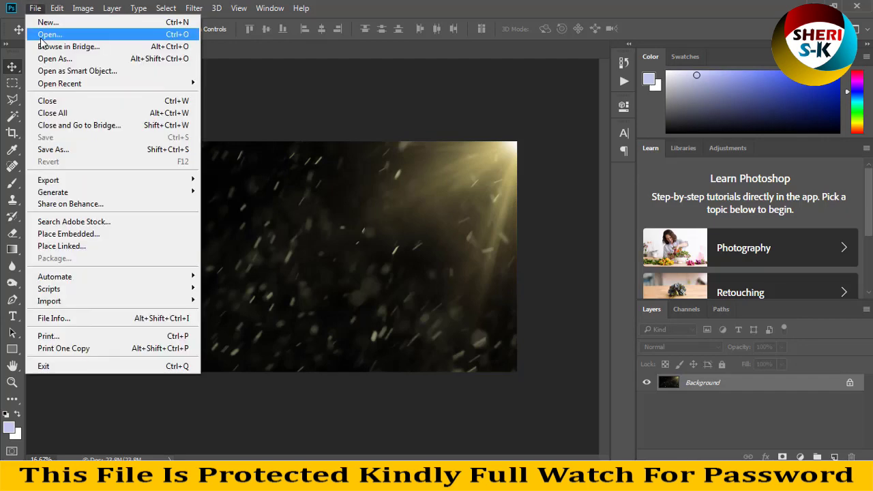
pyautogui.click(47, 34)
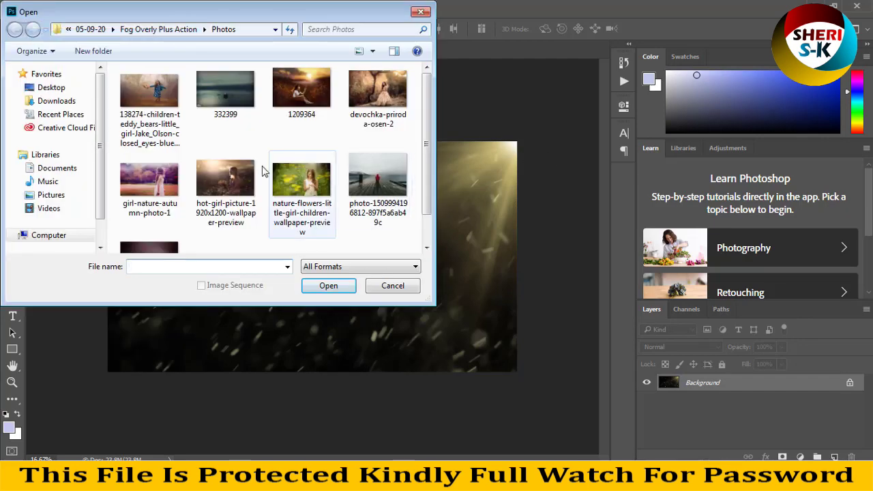
pyautogui.click(378, 179)
pyautogui.click(328, 286)
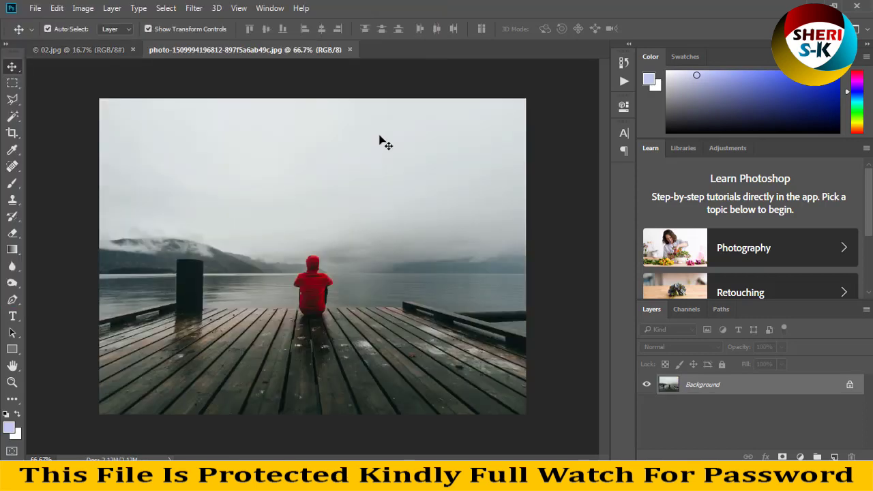
# Step: Float both documents and check the lake photo's image size without changing it
pyautogui.moveTo(298, 55); pyautogui.dragTo(377, 130)
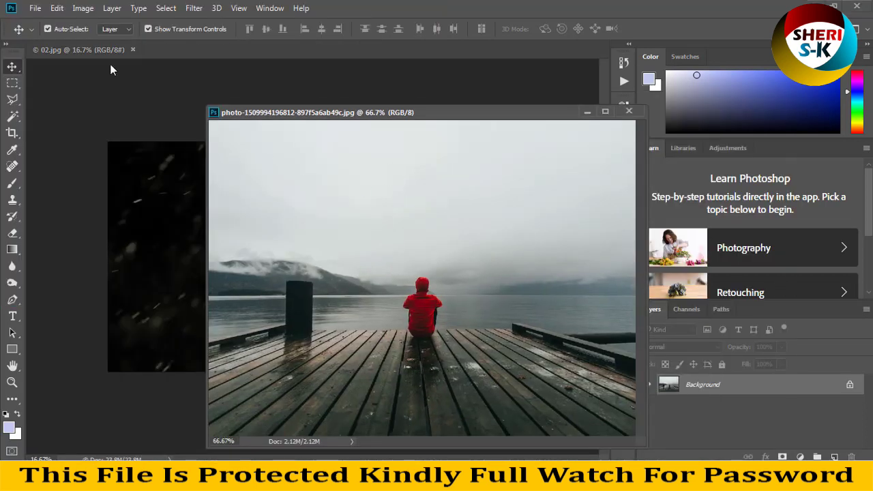
pyautogui.moveTo(90, 50); pyautogui.dragTo(252, 145)
pyautogui.click(547, 174)
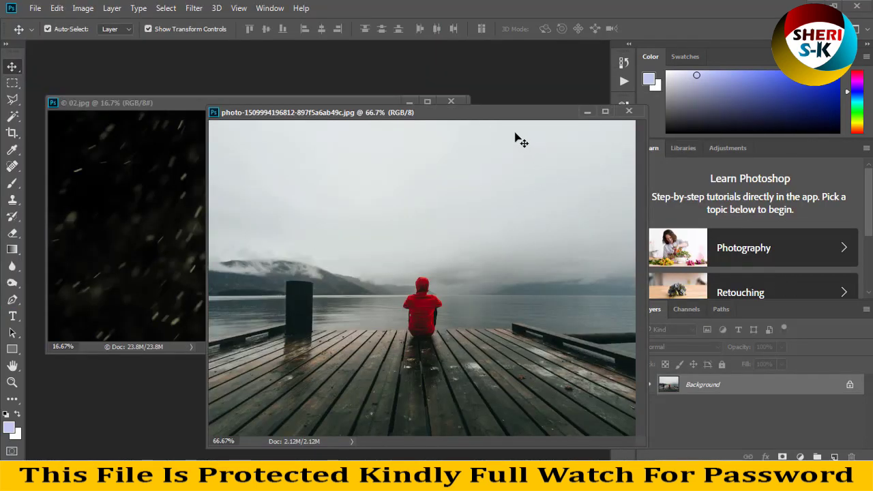
pyautogui.rightClick(512, 115)
pyautogui.click(551, 139)
pyautogui.click(571, 272)
# Step: Resize overlay 02.jpg to 1000 px wide with proportions kept
pyautogui.click(178, 99)
pyautogui.rightClick(177, 100)
pyautogui.click(220, 122)
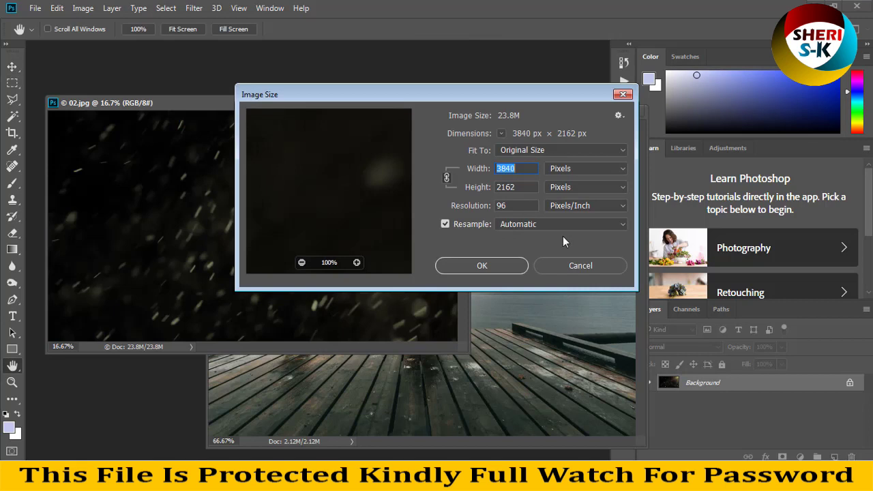
pyautogui.write('1000')
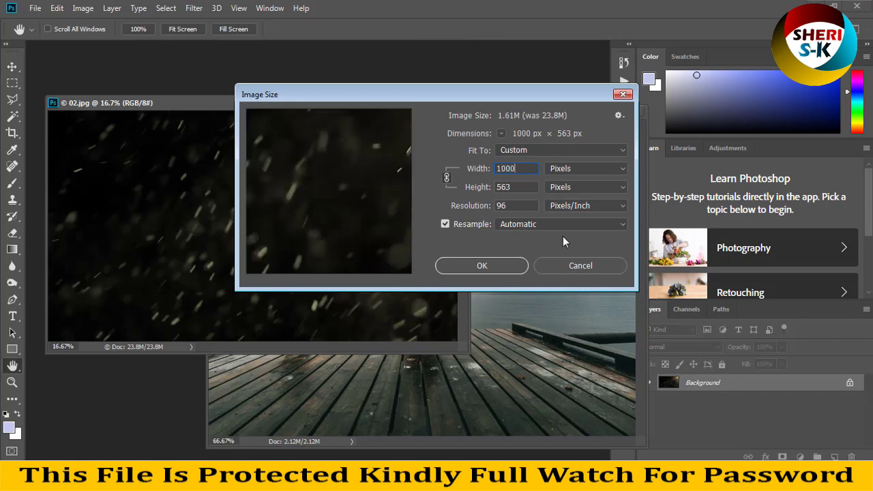
pyautogui.press('Return')
pyautogui.press('v')
pyautogui.click(487, 273)
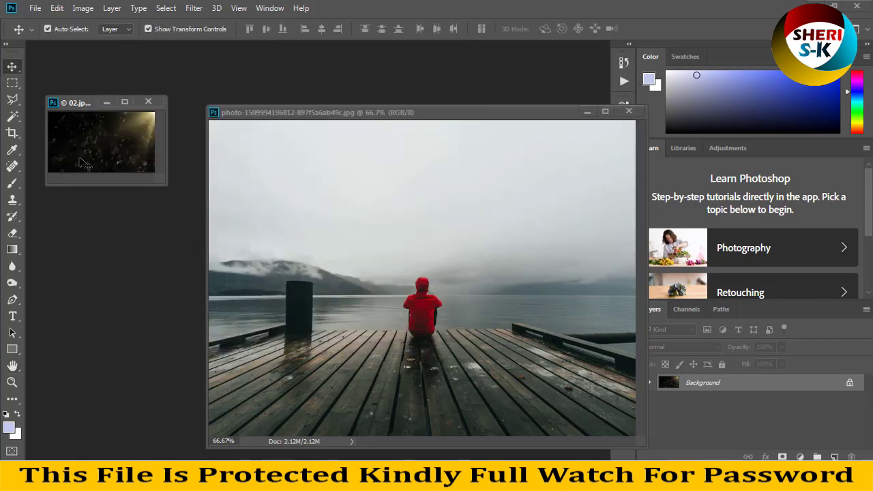
# Step: Drop overlay 02 into the pier photo and stretch it down over the pier floor
pyautogui.moveTo(305, 258)
pyautogui.mouseDown()
pyautogui.moveTo(335, 258)
pyautogui.moveTo(350, 274)
pyautogui.mouseUp()
pyautogui.hotkey('ctrl', '-')
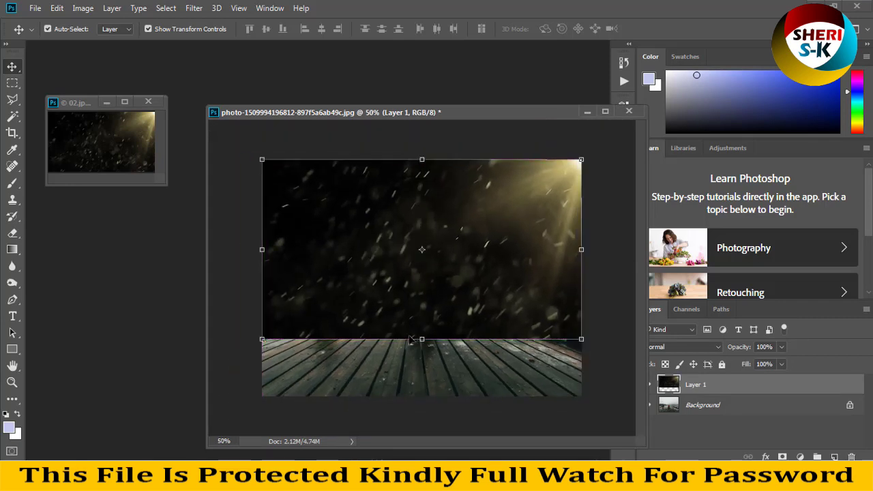
pyautogui.moveTo(423, 339); pyautogui.dragTo(423, 393)
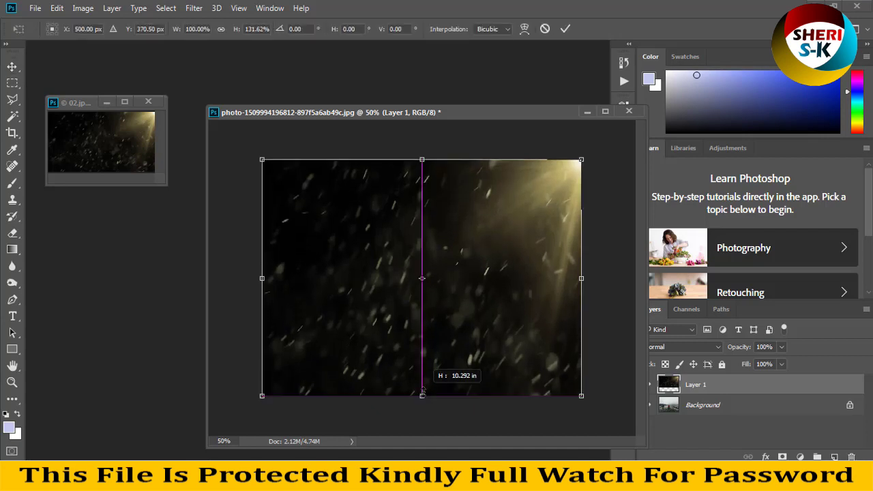
pyautogui.press('Return')
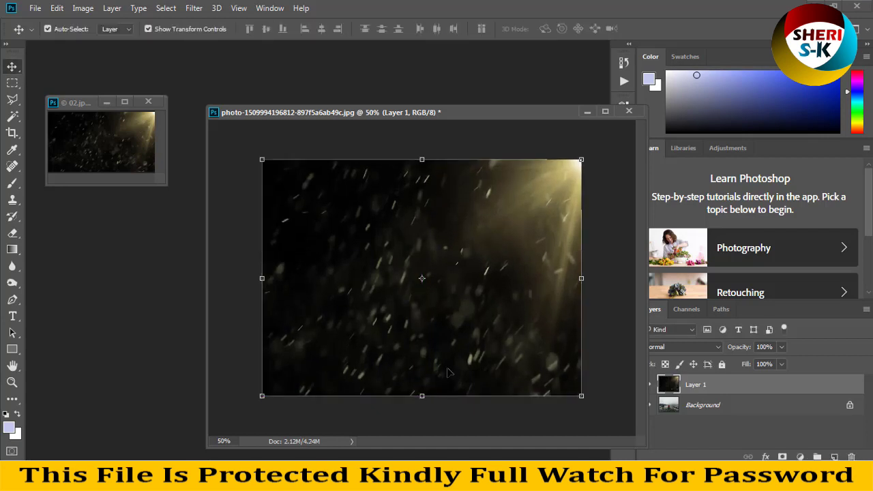
pyautogui.moveTo(448, 111); pyautogui.dragTo(362, 109)
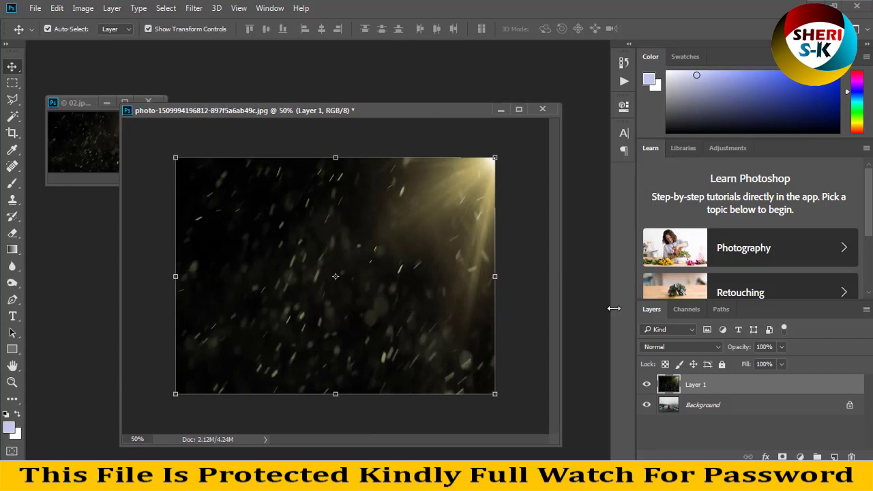
# Step: Blend the dust layer in Screen, then Soft Light, and align it with the canvas
pyautogui.click(648, 348)
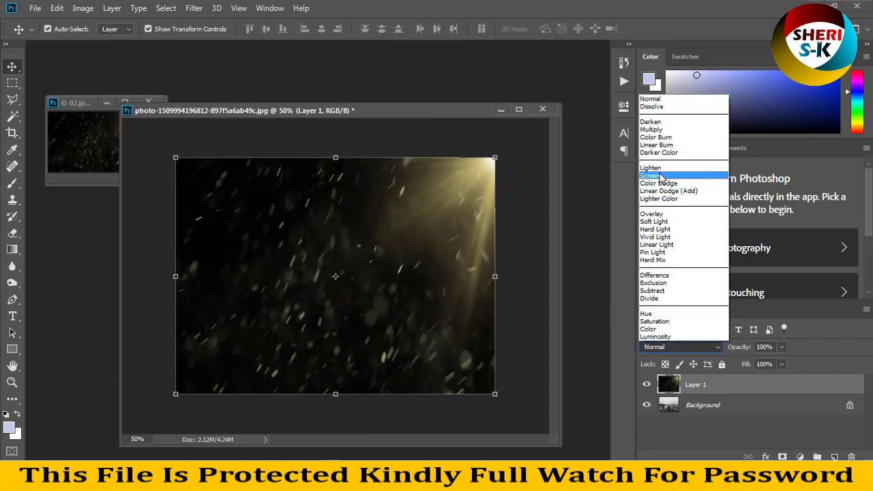
pyautogui.click(659, 175)
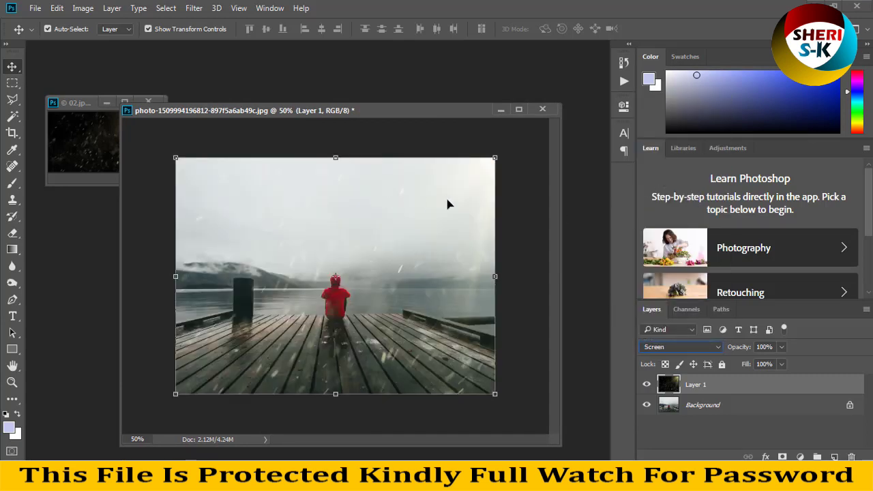
pyautogui.click(659, 347)
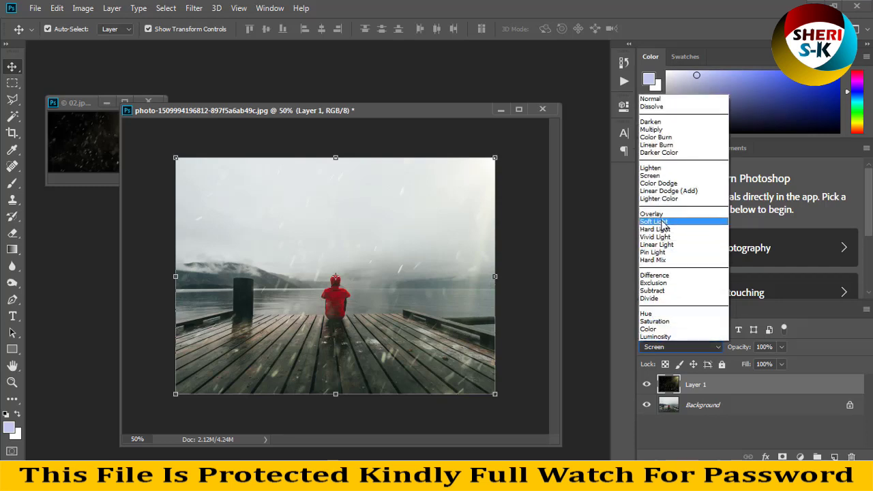
pyautogui.click(662, 222)
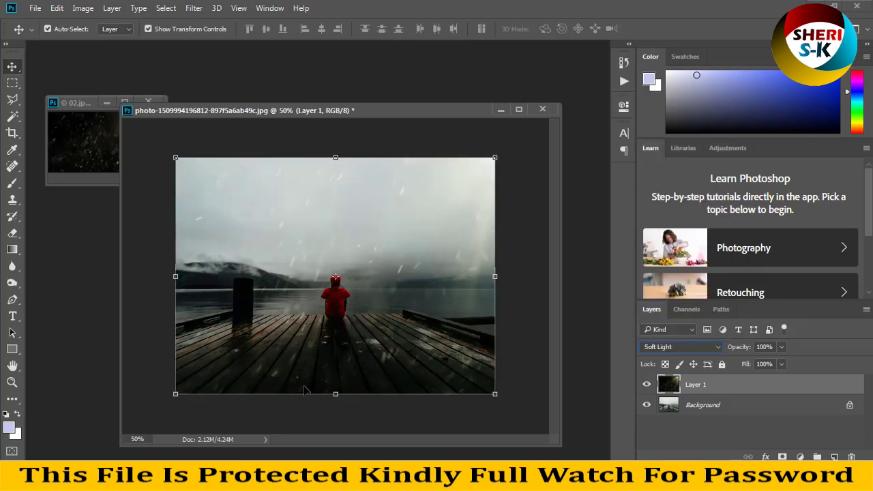
pyautogui.moveTo(347, 230); pyautogui.dragTo(360, 230)
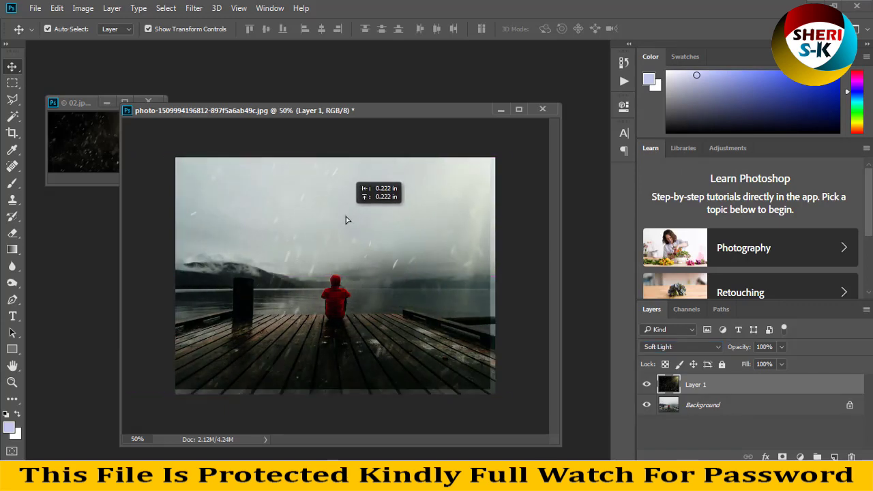
pyautogui.moveTo(360, 230); pyautogui.dragTo(354, 220)
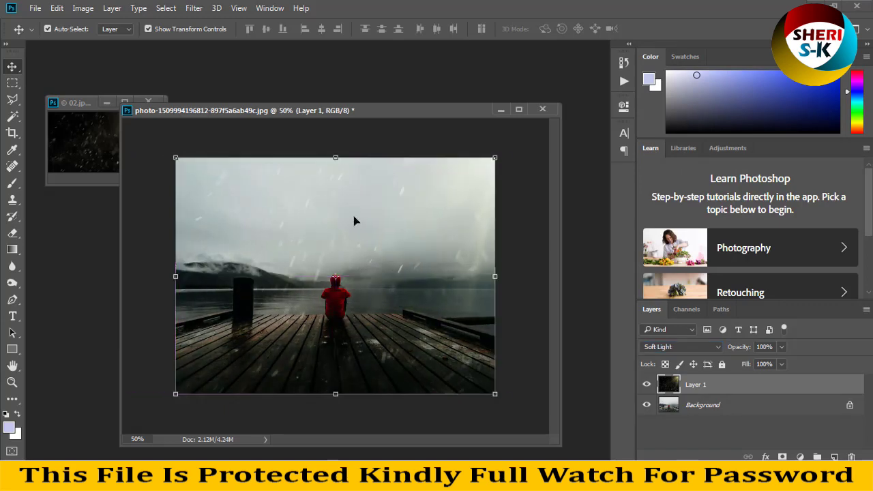
pyautogui.click(526, 185)
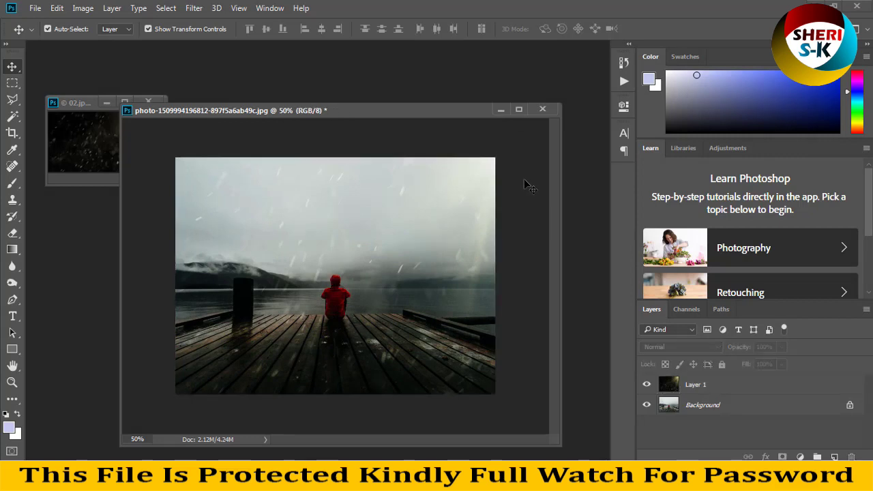
# Step: Close 02.jpg without saving and remove the dust layer from the pier photo
pyautogui.hotkey('ctrl', '+')
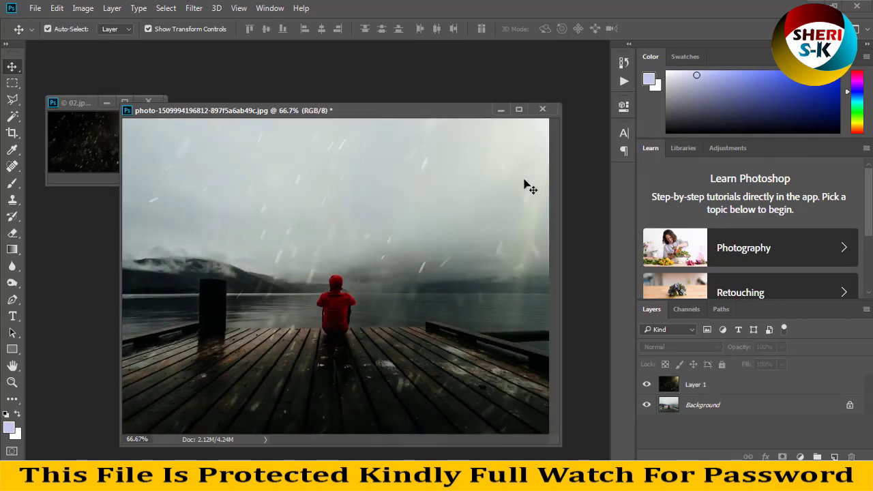
pyautogui.click(107, 138)
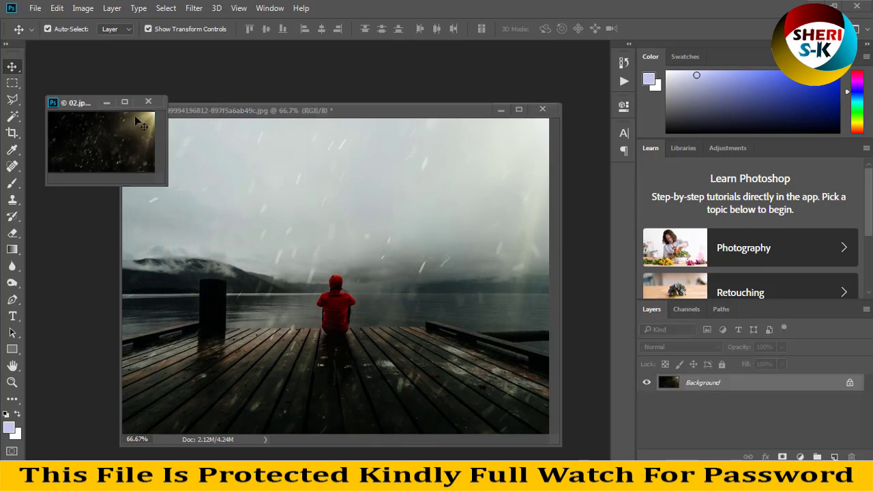
pyautogui.click(148, 103)
pyautogui.click(440, 190)
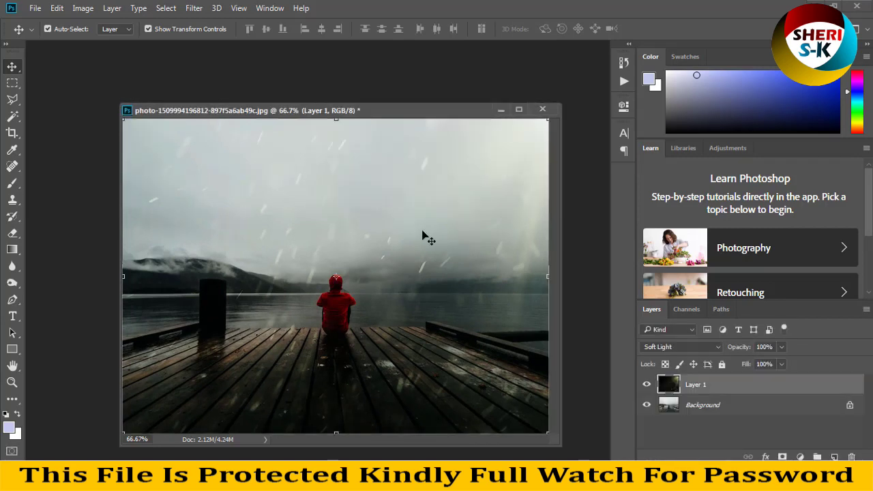
pyautogui.hotkey('ctrl', 'z')
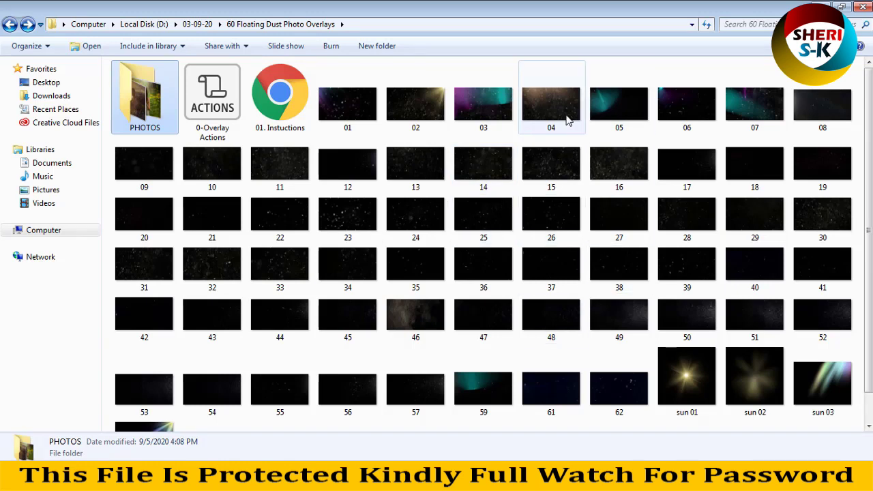
# Step: Open overlay 03 in Photoshop through Explorer's Open with menu
pyautogui.click(497, 112)
pyautogui.rightClick(493, 103)
pyautogui.moveTo(532, 202)
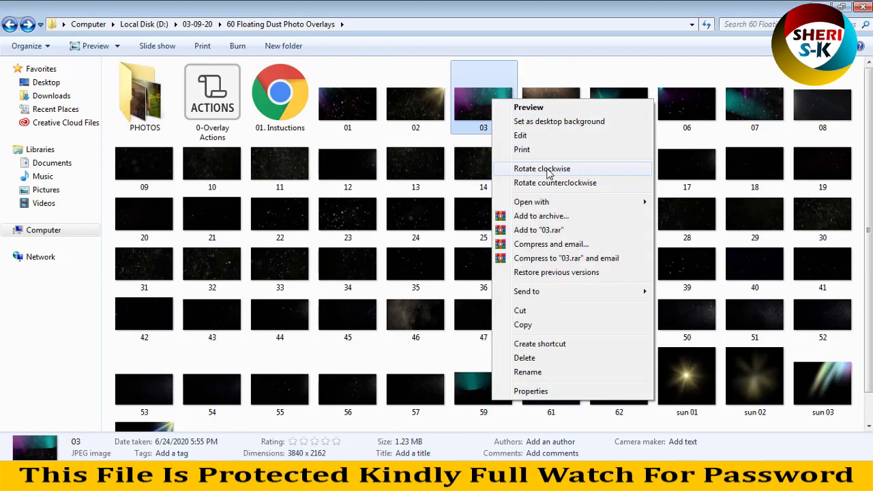
pyautogui.click(709, 216)
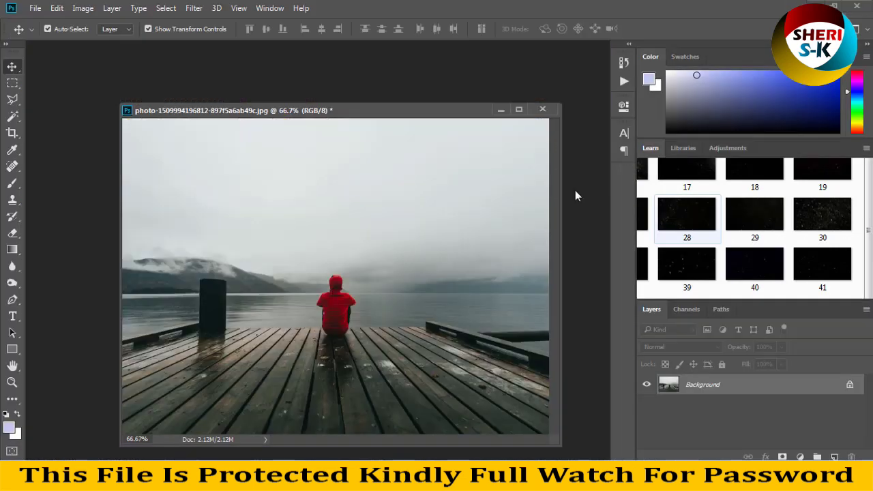
# Step: Float 03.jpg and resize it to 1000 px wide
pyautogui.moveTo(392, 127); pyautogui.dragTo(434, 154)
pyautogui.rightClick(434, 154)
pyautogui.click(455, 176)
pyautogui.write('1')
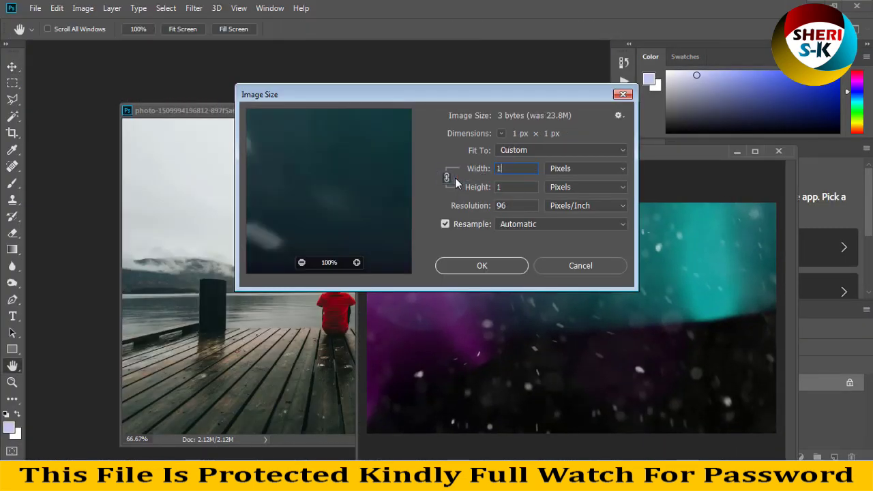
pyautogui.write('000')
pyautogui.press('Return')
# Step: Drop the aurora overlay into the pier photo, stretch it to the canvas bottom, then close 03.jpg
pyautogui.press('v')
pyautogui.moveTo(433, 285)
pyautogui.mouseDown()
pyautogui.moveTo(393, 291)
pyautogui.moveTo(397, 226)
pyautogui.mouseUp()
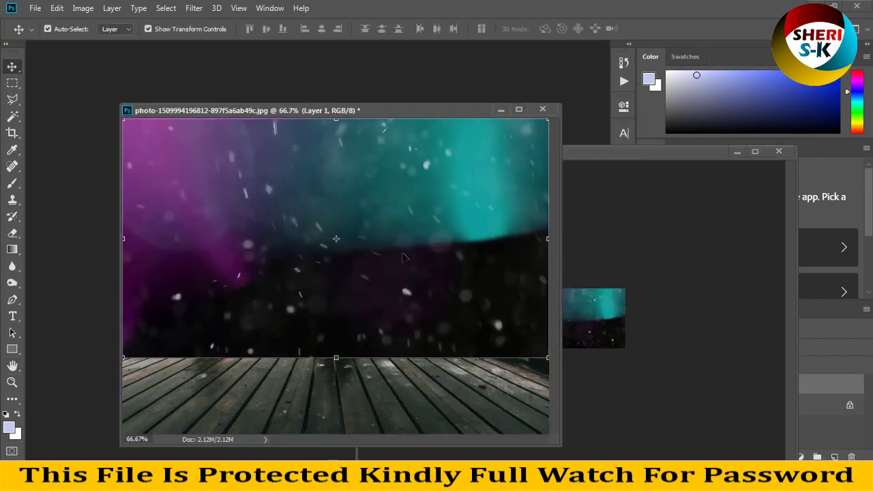
pyautogui.moveTo(337, 357); pyautogui.dragTo(335, 434)
pyautogui.press('Return')
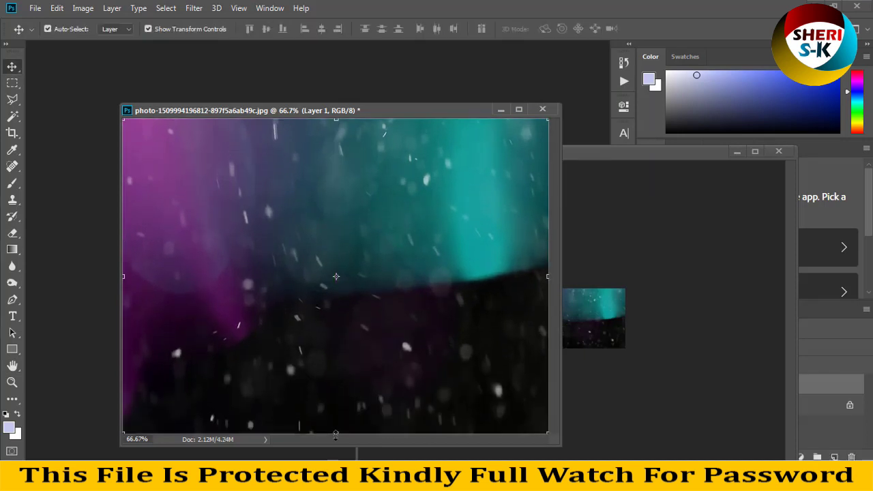
pyautogui.hotkey('ctrl', '-')
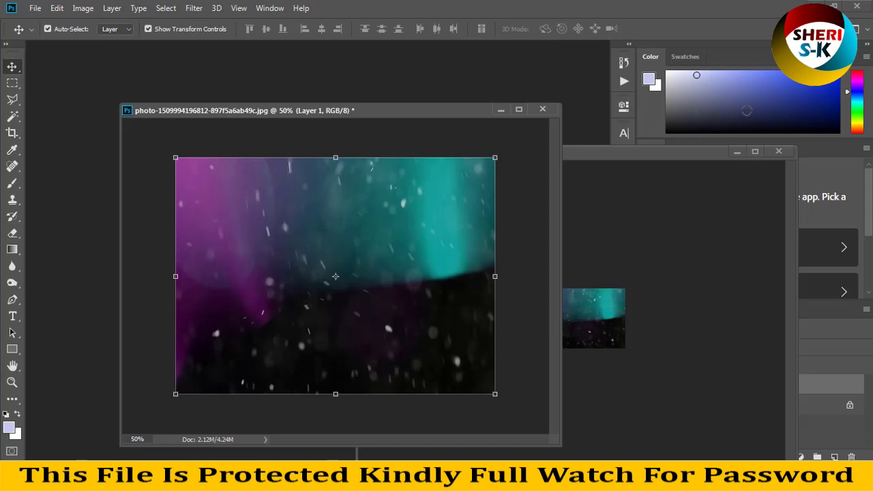
pyautogui.click(778, 151)
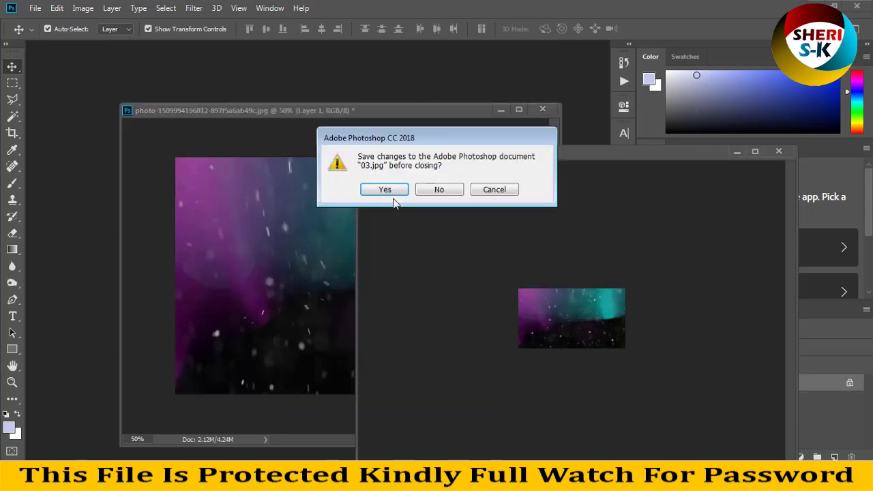
# Step: Try Screen, then Soft Light on the pier photo's overlay layer, nudge it, then delete Layer 1
pyautogui.click(440, 190)
pyautogui.click(710, 343)
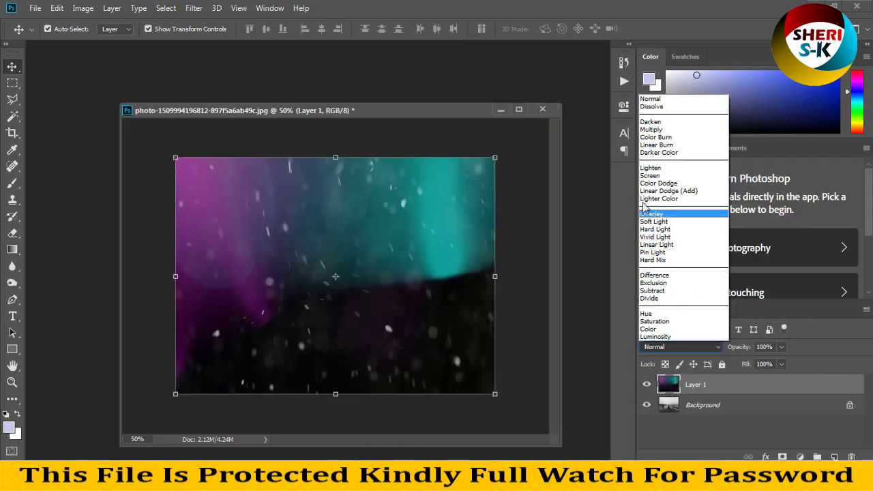
pyautogui.click(665, 184)
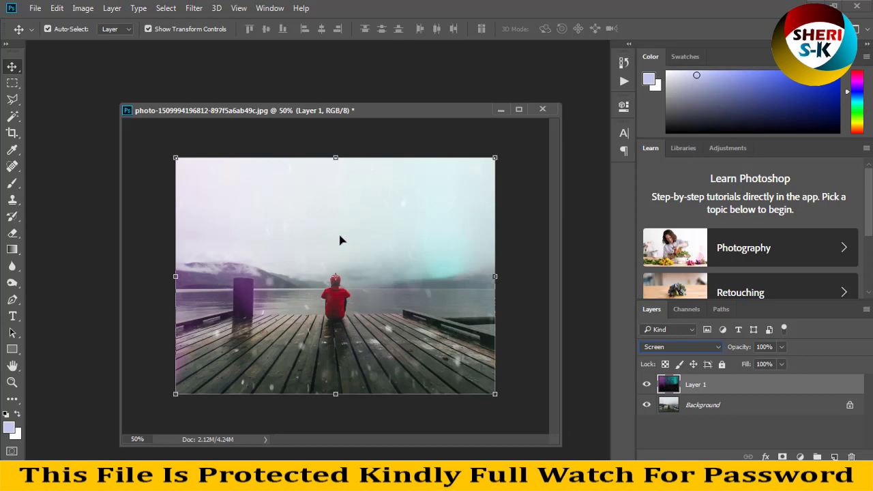
pyautogui.click(662, 349)
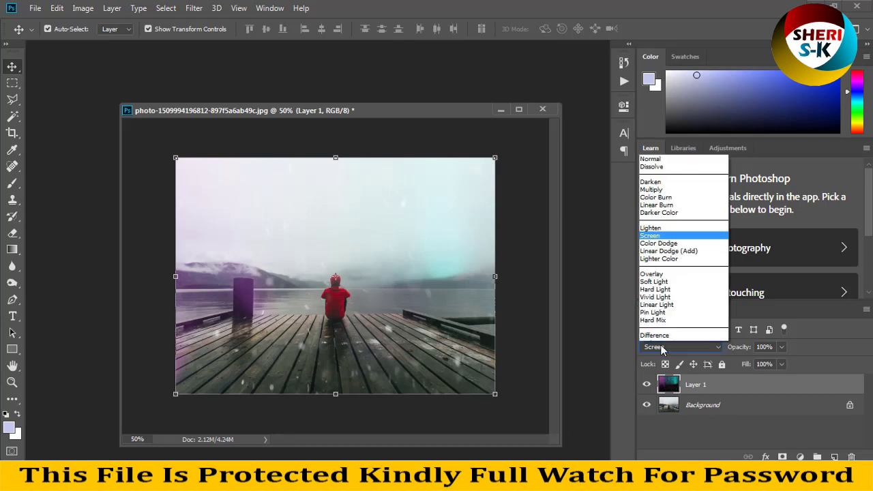
pyautogui.click(662, 222)
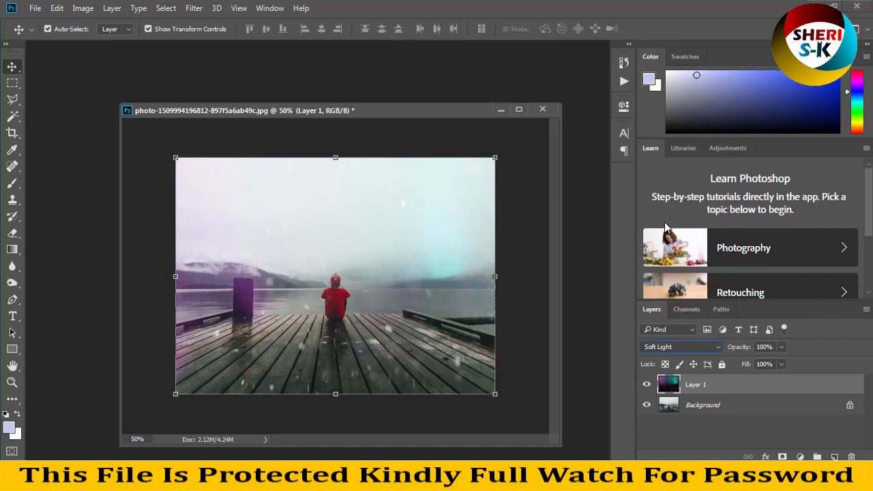
pyautogui.moveTo(322, 252)
pyautogui.mouseDown()
pyautogui.moveTo(345, 238)
pyautogui.moveTo(322, 242)
pyautogui.mouseUp()
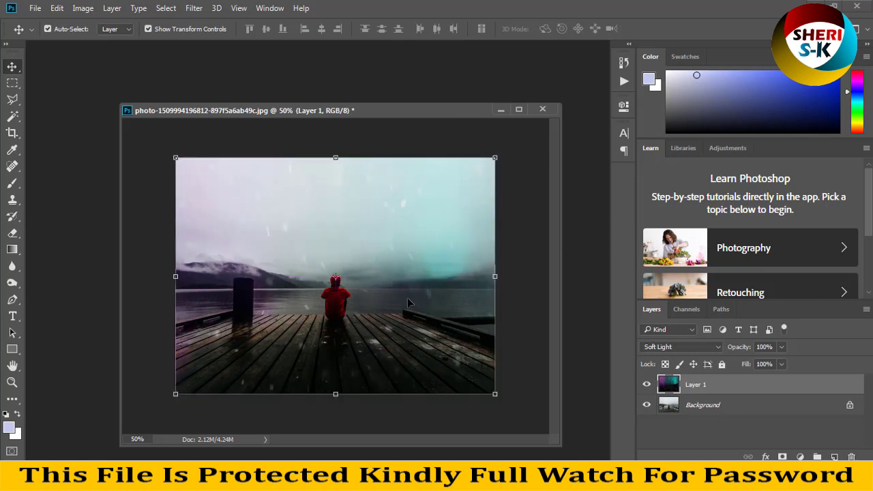
pyautogui.press('Delete')
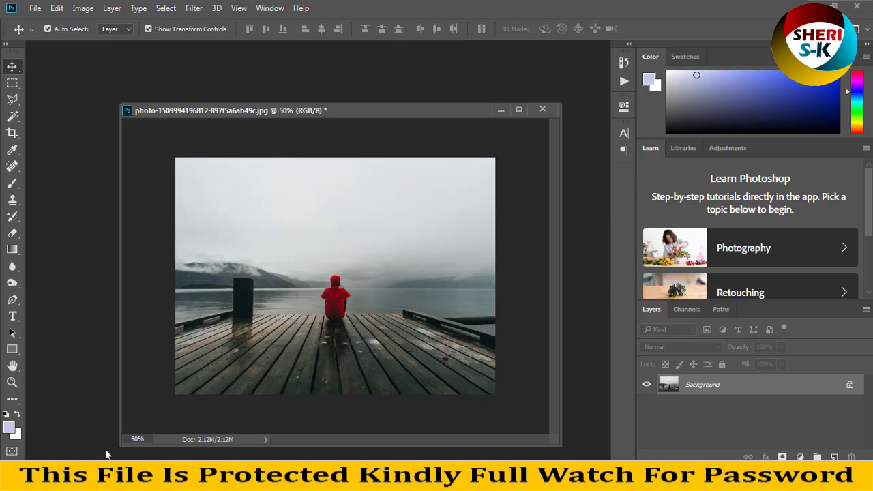
# Step: Close the pier photo without saving and open the teddy-bear girl photo 138274
pyautogui.click(542, 109)
pyautogui.click(437, 197)
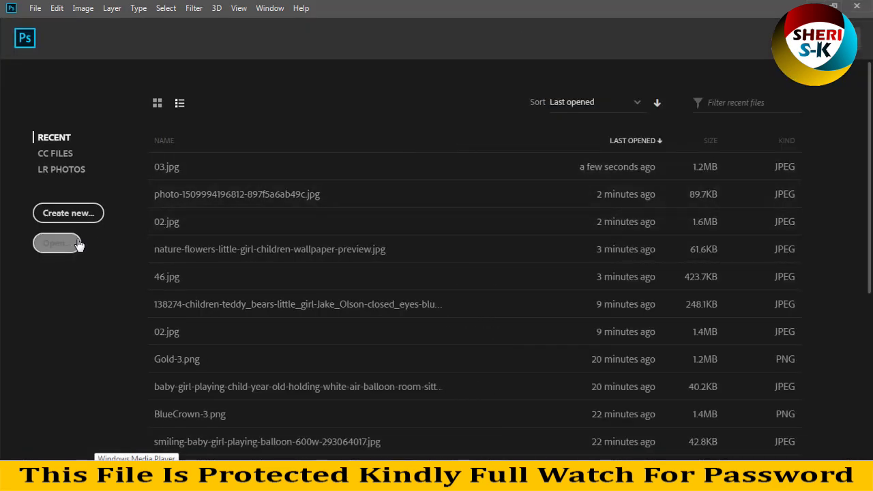
pyautogui.click(81, 243)
pyautogui.click(288, 201)
pyautogui.scroll(-1, 287, 201)
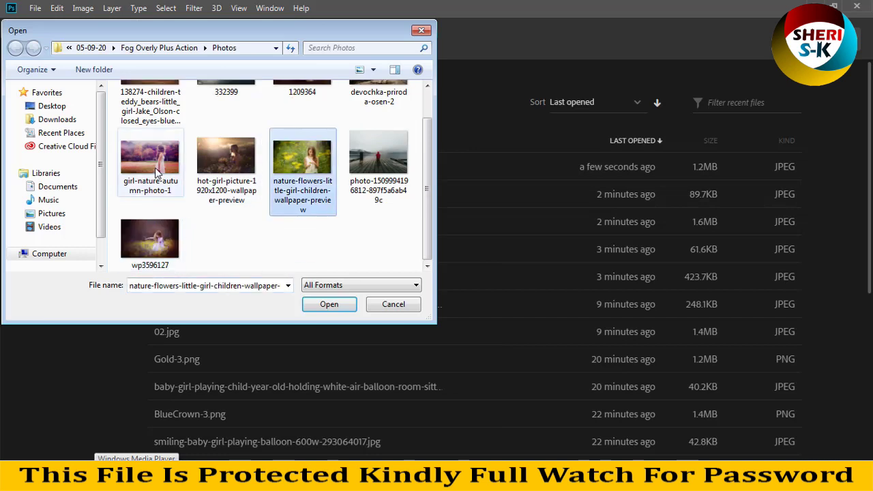
pyautogui.click(226, 167)
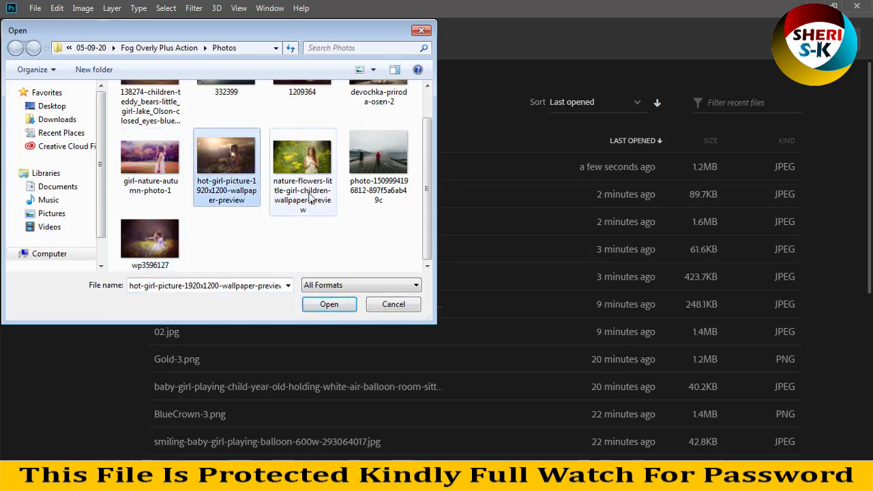
pyautogui.scroll(1, 300, 198)
pyautogui.doubleClick(150, 112)
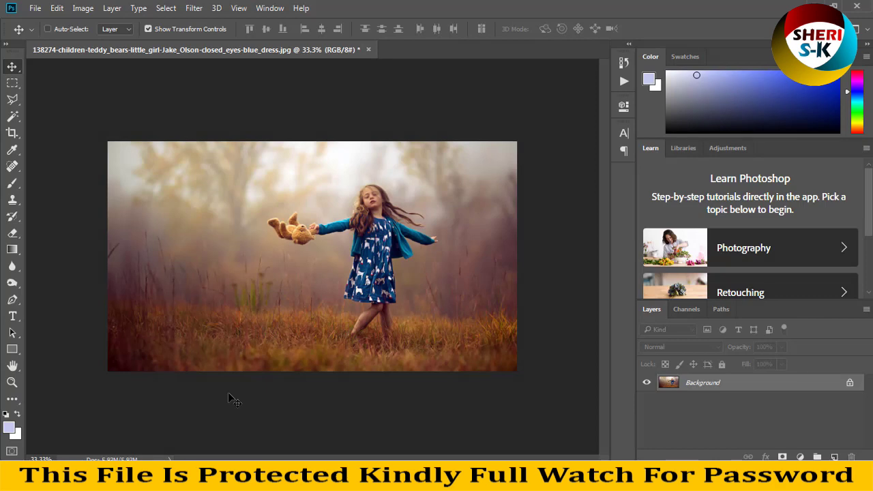
# Step: Raise the teddy-bear photo's Brightness to 21 with Brightness/Contrast
pyautogui.click(83, 8)
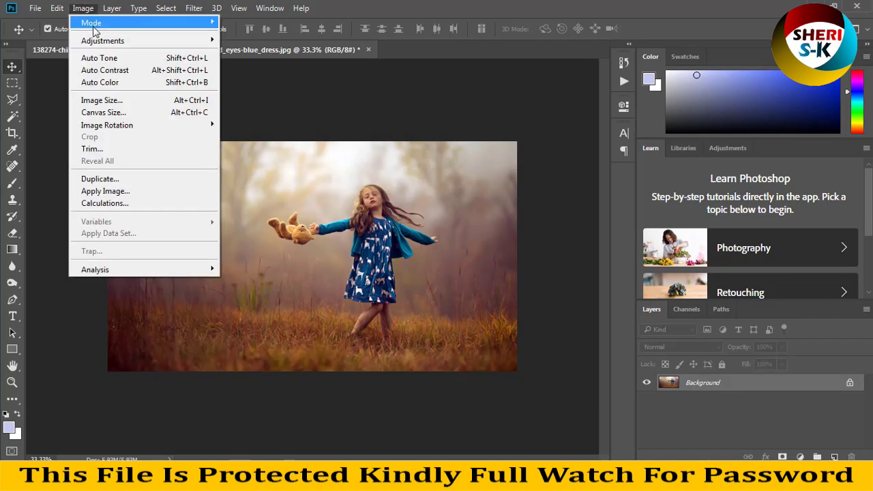
pyautogui.moveTo(102, 41)
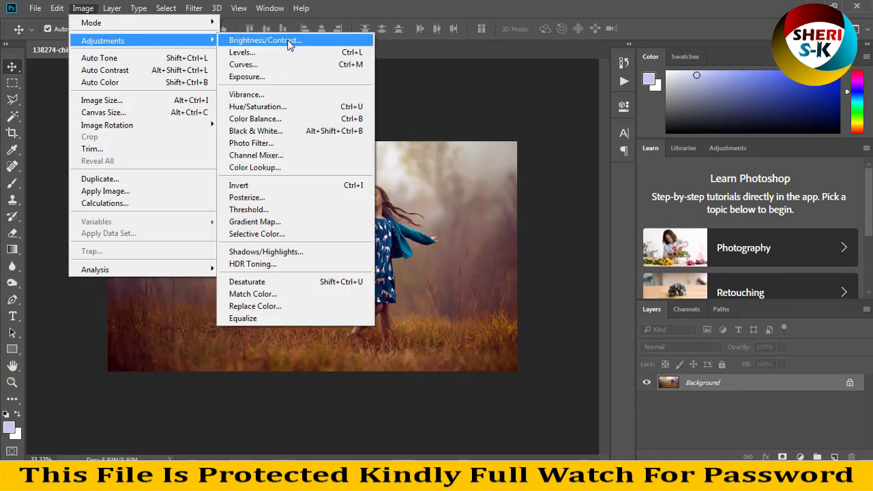
pyautogui.click(290, 41)
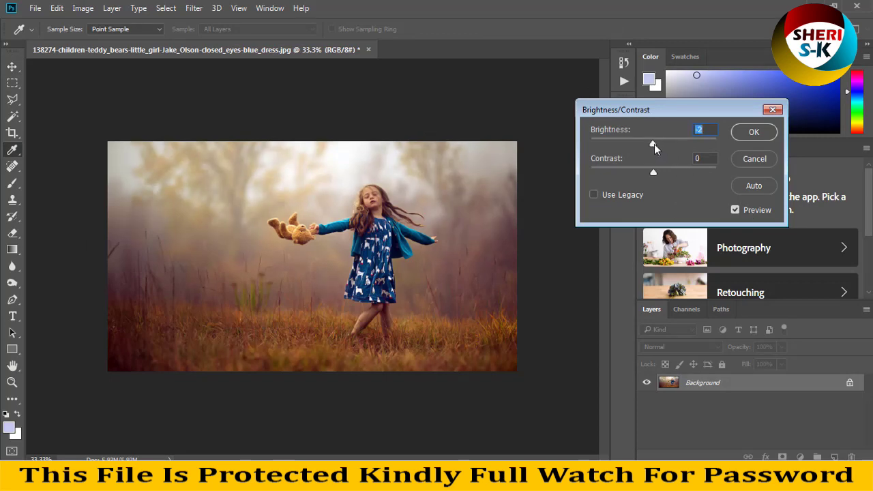
pyautogui.moveTo(653, 144); pyautogui.dragTo(660, 143)
pyautogui.click(757, 132)
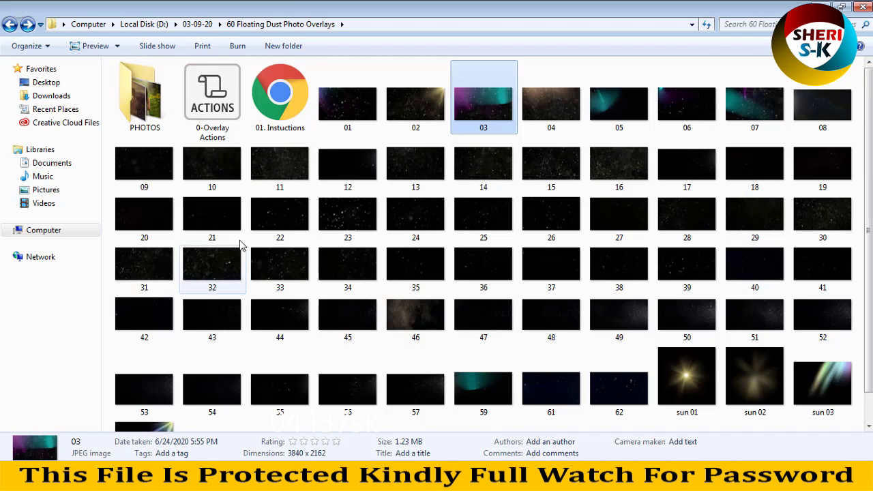
# Step: Open dust overlay 62.jpg in Photoshop as its own floating document
pyautogui.scroll(-2, 210, 269)
pyautogui.click(429, 282)
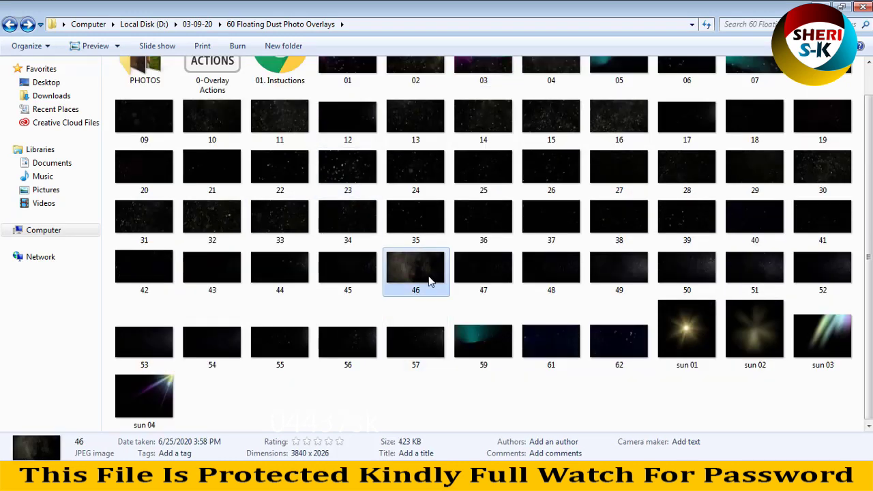
pyautogui.click(594, 354)
pyautogui.moveTo(628, 344); pyautogui.dragTo(375, 89)
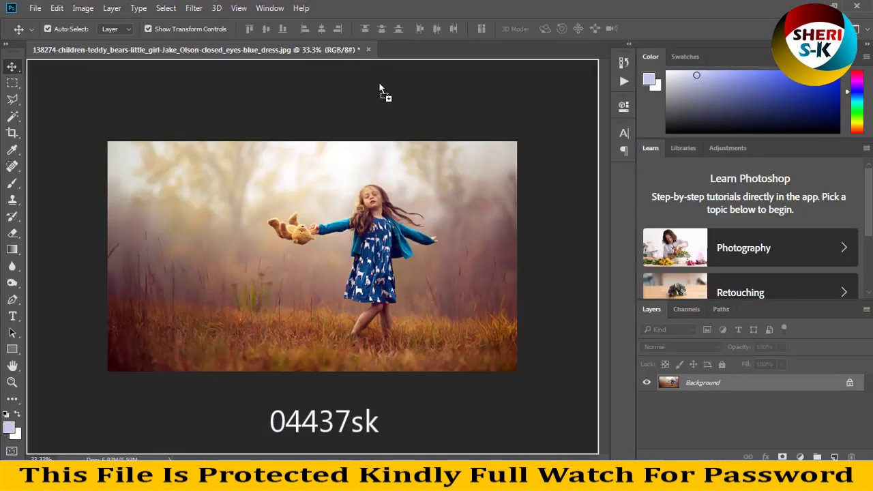
pyautogui.moveTo(375, 89)
pyautogui.mouseDown()
pyautogui.moveTo(432, 44)
pyautogui.moveTo(440, 116)
pyautogui.mouseUp()
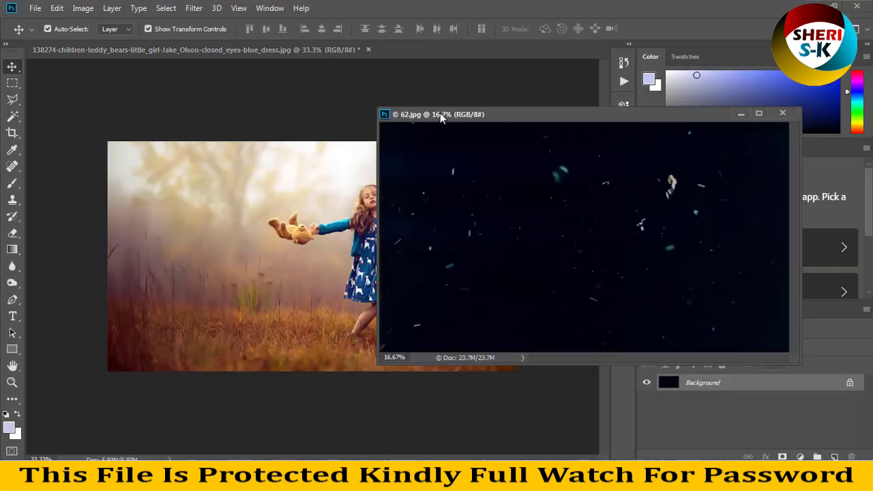
# Step: Resize 62.jpg to 1000 px wide via Image Size
pyautogui.rightClick(440, 116)
pyautogui.rightClick(419, 115)
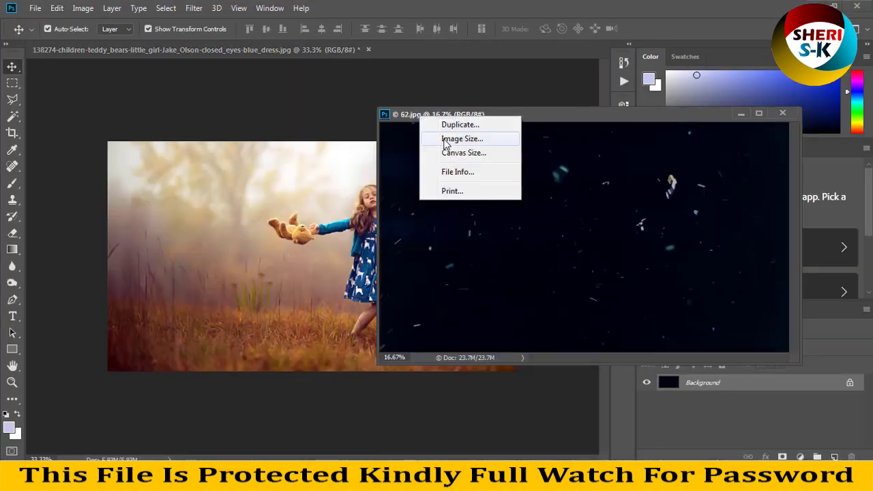
pyautogui.click(444, 139)
pyautogui.write('1000')
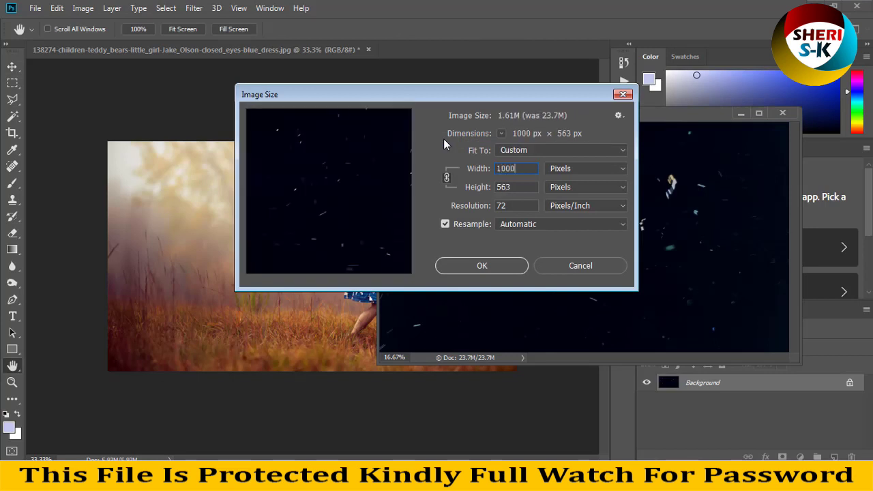
pyautogui.press('Return')
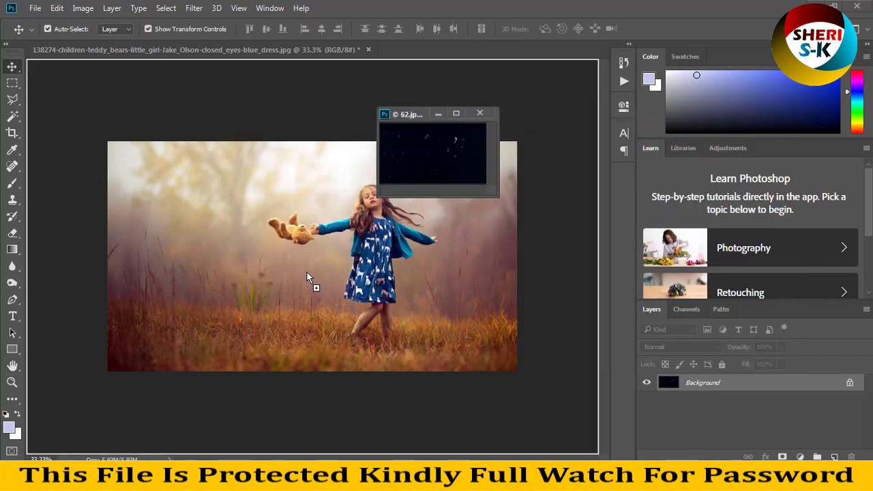
# Step: Drag the 62 overlay into the girl photo as Layer 1 and enlarge it to cover the canvas
pyautogui.moveTo(307, 273); pyautogui.dragTo(243, 300)
pyautogui.click(440, 114)
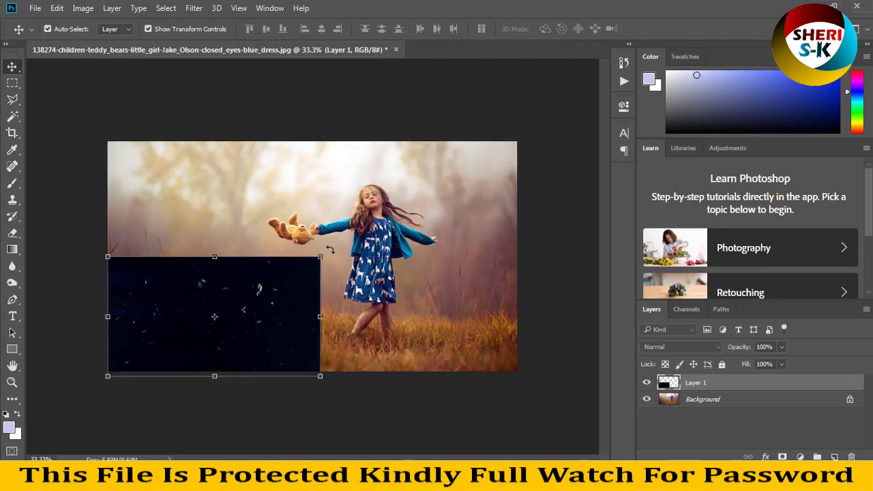
pyautogui.moveTo(319, 257); pyautogui.dragTo(543, 131)
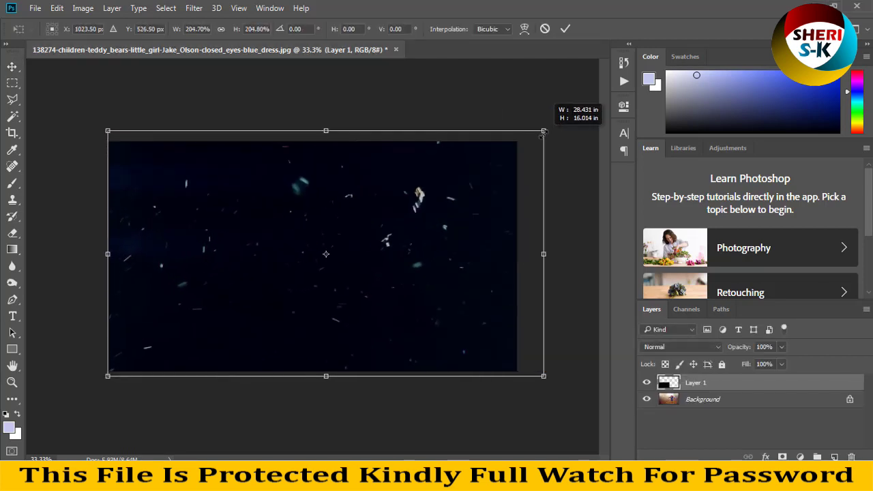
pyautogui.press('Return')
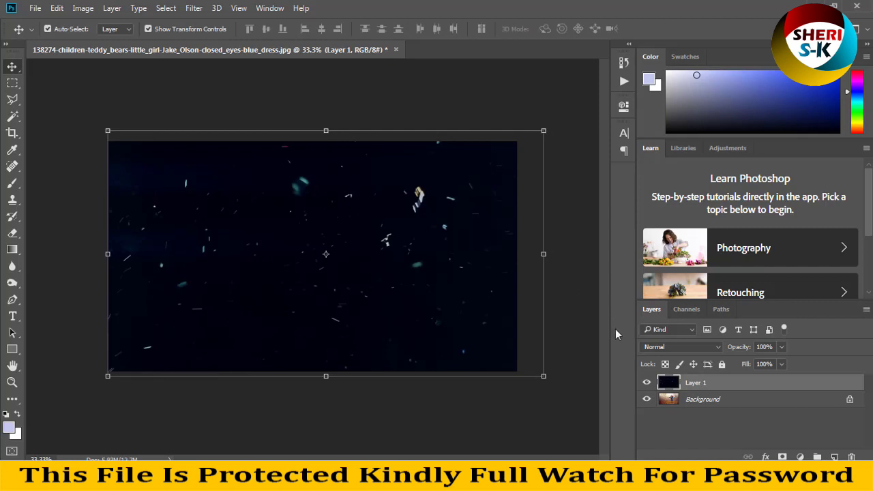
pyautogui.click(651, 348)
# Step: Narrow the dust layer, try Soft Light and Color Dodge, settle on Screen, and commit the transform
pyautogui.click(659, 174)
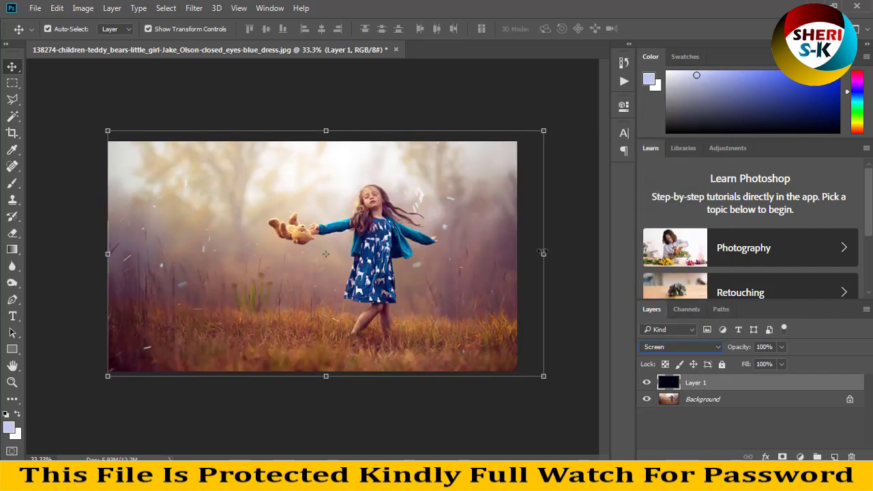
pyautogui.moveTo(543, 253); pyautogui.dragTo(516, 253)
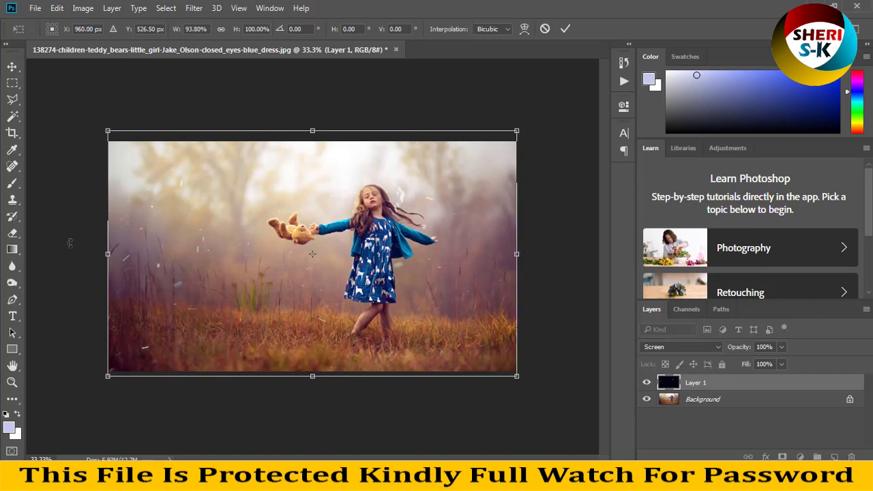
pyautogui.click(658, 347)
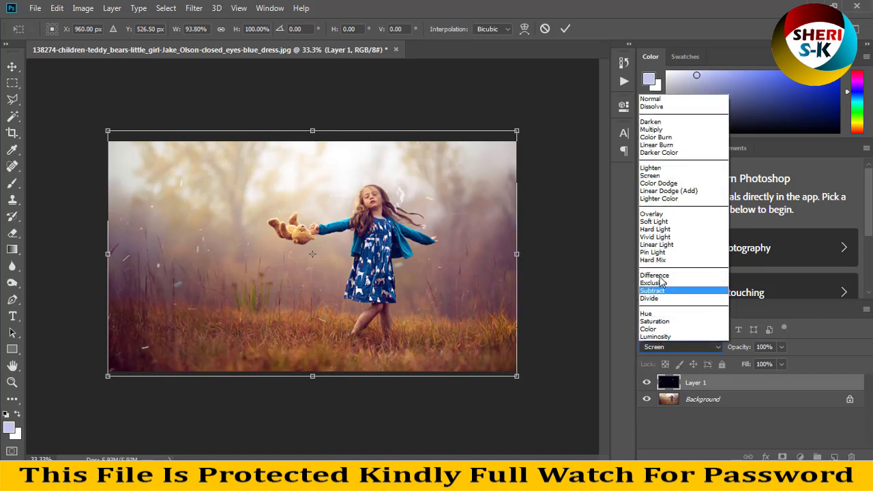
pyautogui.click(660, 225)
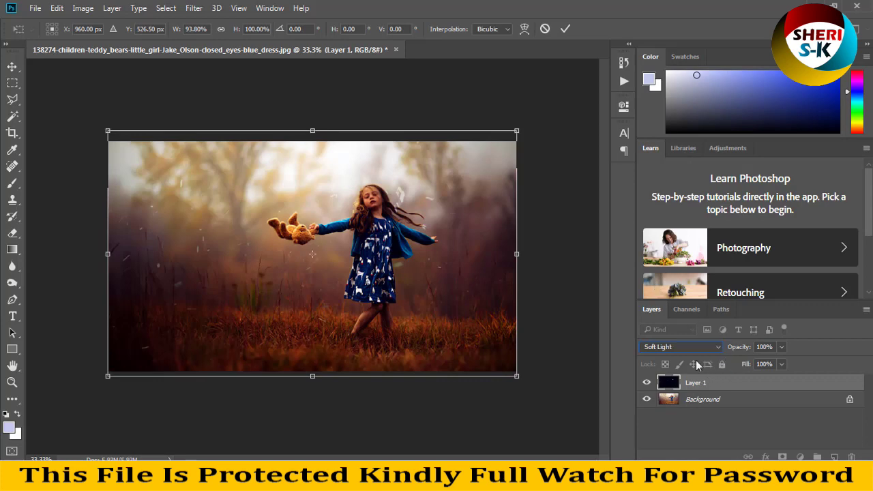
pyautogui.press('Up')
pyautogui.press('Up')
pyautogui.press('Up')
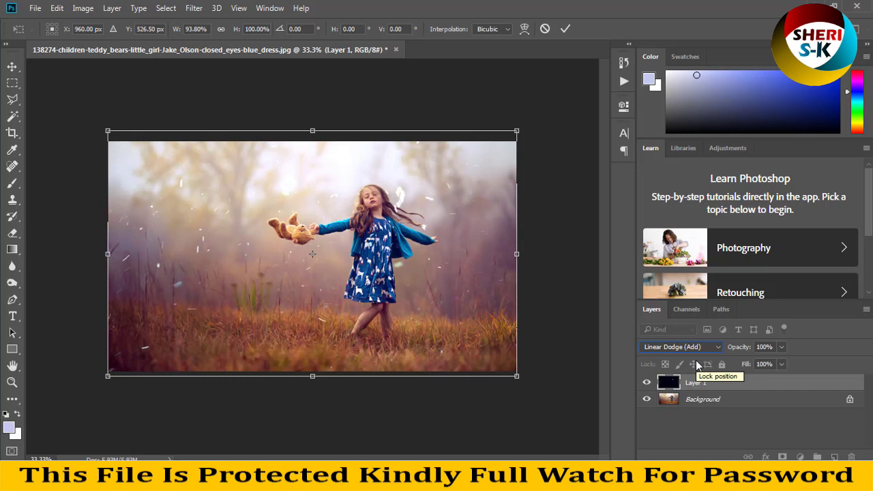
pyautogui.press('Up')
pyautogui.press('Up')
pyautogui.press('Up')
pyautogui.press('Up')
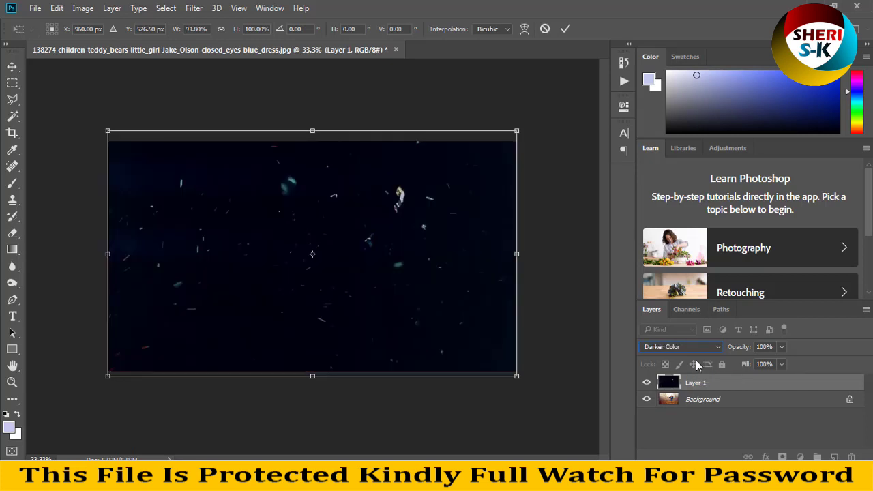
pyautogui.press('Down')
pyautogui.press('Down')
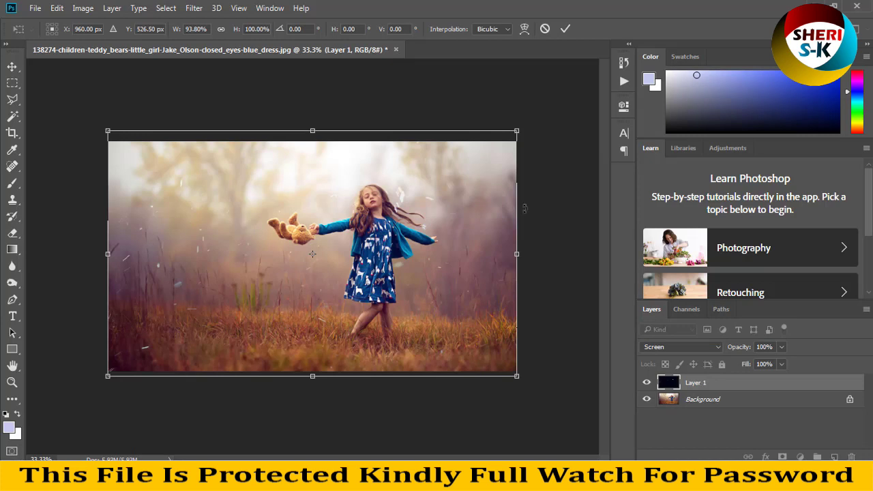
pyautogui.press('Return')
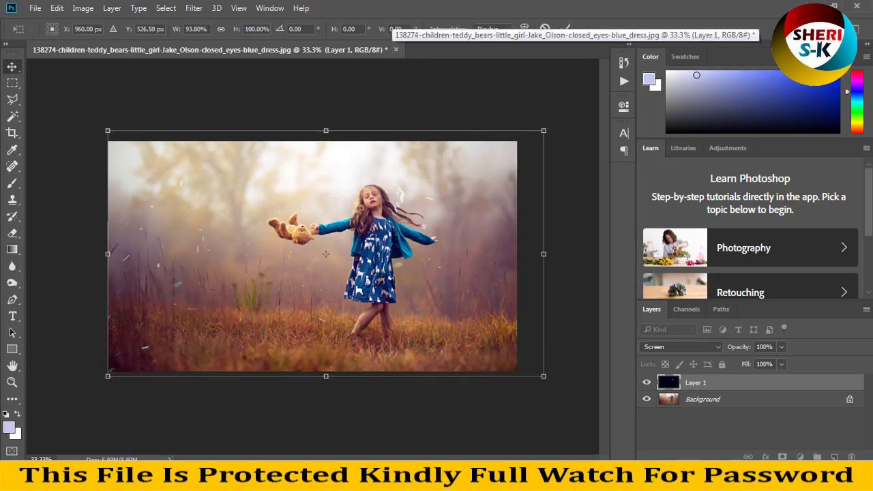
# Step: Close the teddy-bear photo and the 62.jpg overlay, discarding changes to both
pyautogui.click(396, 50)
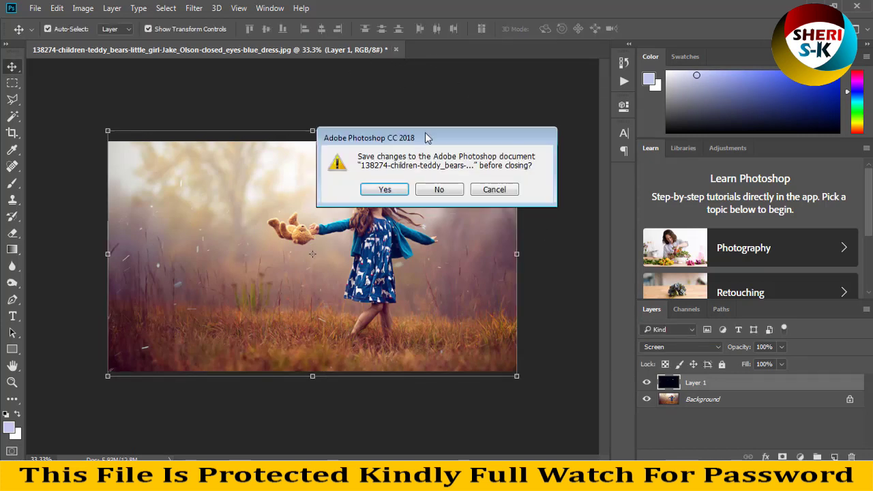
pyautogui.click(437, 190)
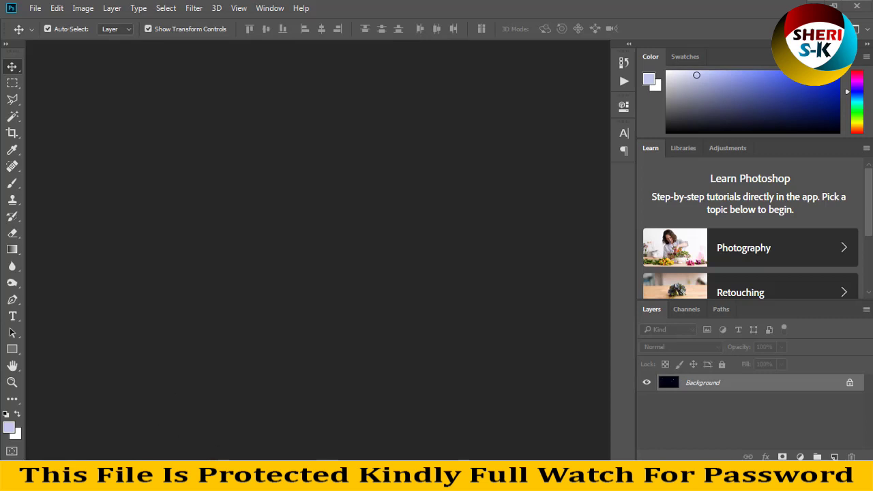
pyautogui.click(241, 448)
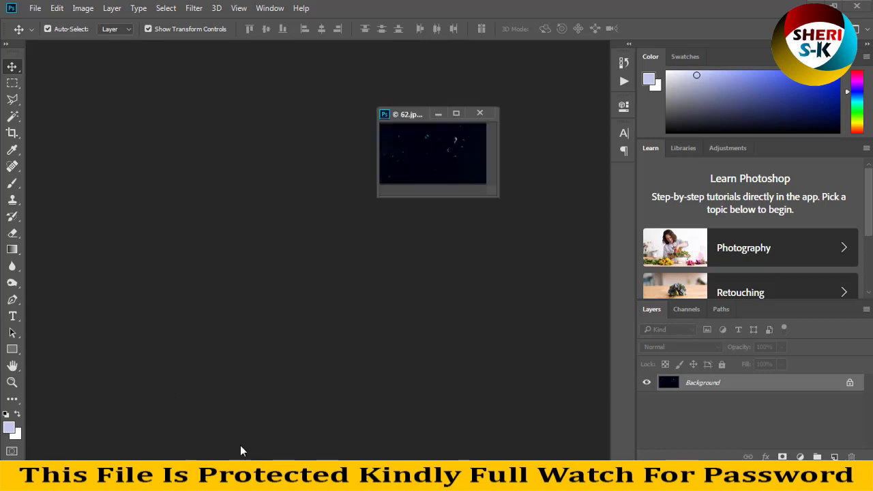
pyautogui.click(480, 113)
pyautogui.click(437, 189)
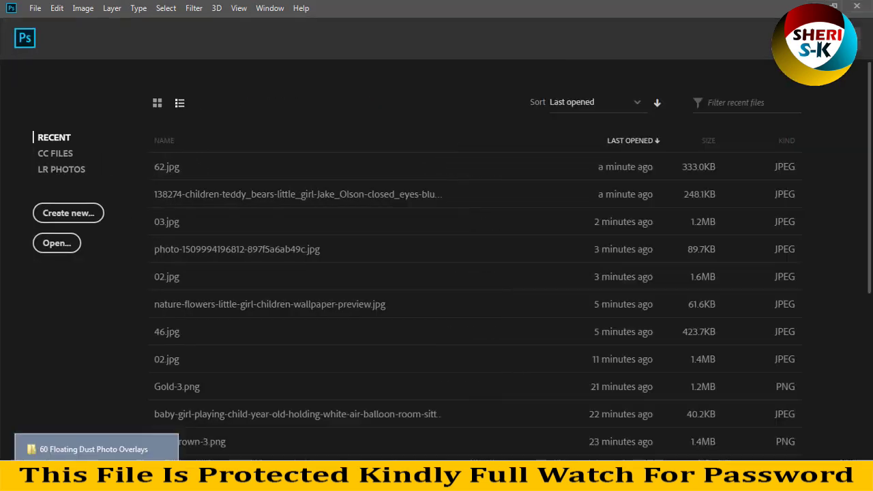
pyautogui.click(93, 449)
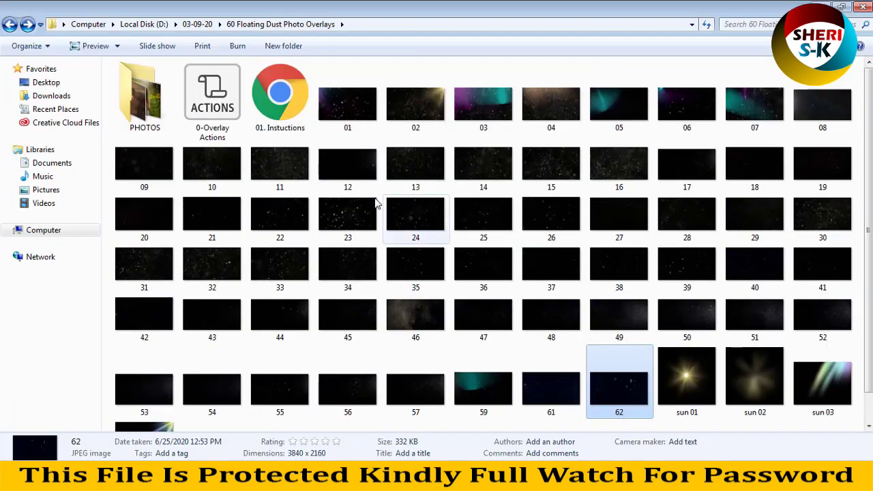
# Step: Drag dust overlay 49 from the folder into Photoshop as a floating document
pyautogui.click(633, 311)
pyautogui.moveTo(633, 311)
pyautogui.mouseDown()
pyautogui.moveTo(291, 242)
pyautogui.moveTo(311, 215)
pyautogui.mouseUp()
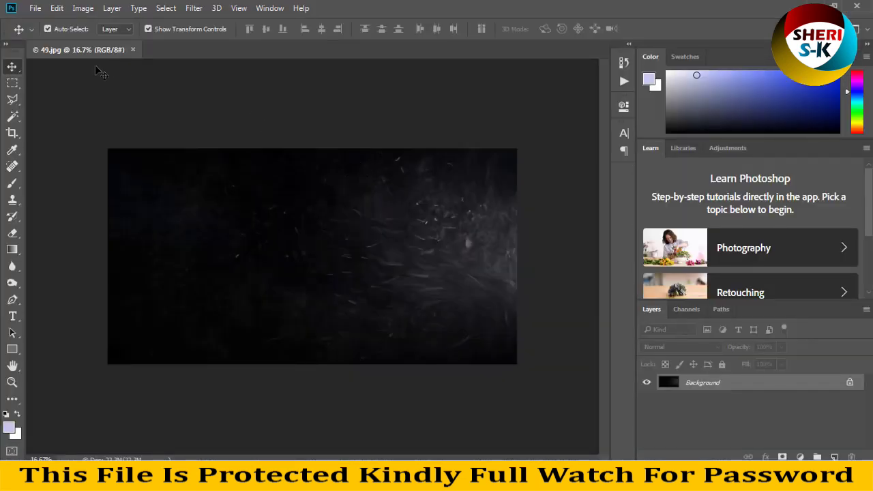
pyautogui.moveTo(100, 50); pyautogui.dragTo(113, 130)
# Step: Open the rowing-boat photo 332399.jpg in a floating window and auto-tone it
pyautogui.doubleClick(474, 212)
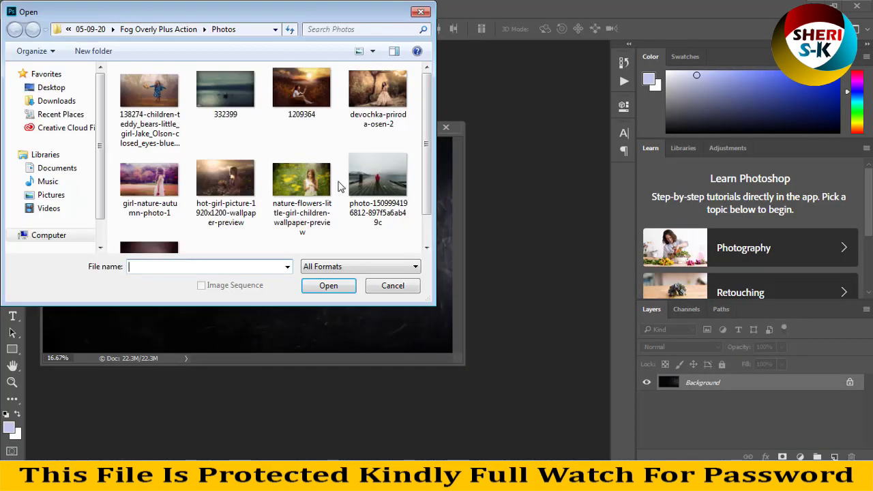
pyautogui.click(319, 160)
pyautogui.scroll(-1, 279, 157)
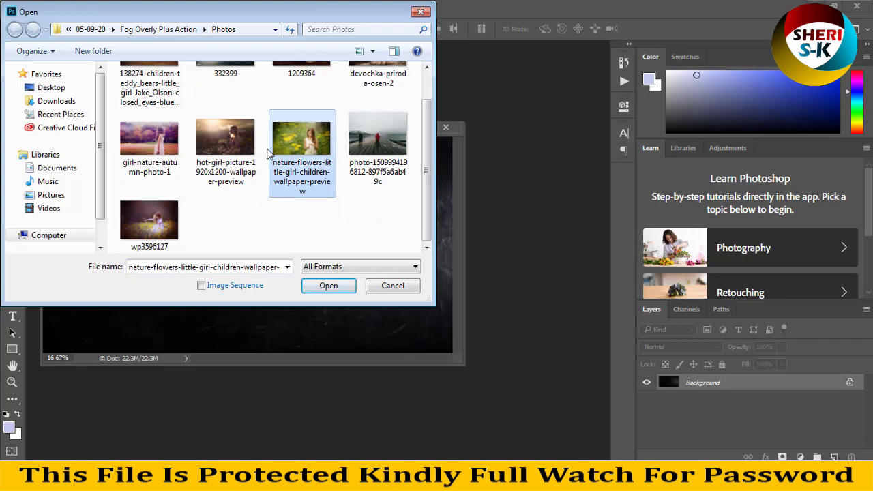
pyautogui.scroll(1, 268, 153)
pyautogui.doubleClick(215, 100)
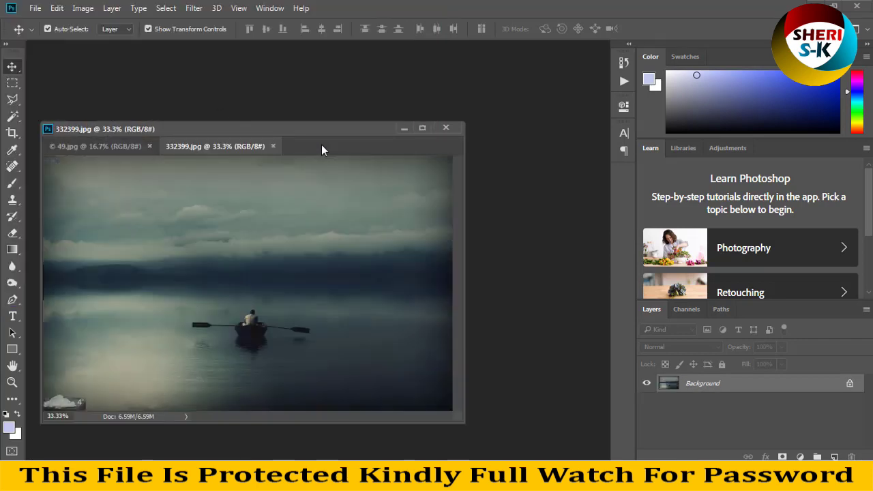
pyautogui.moveTo(237, 156); pyautogui.dragTo(277, 205)
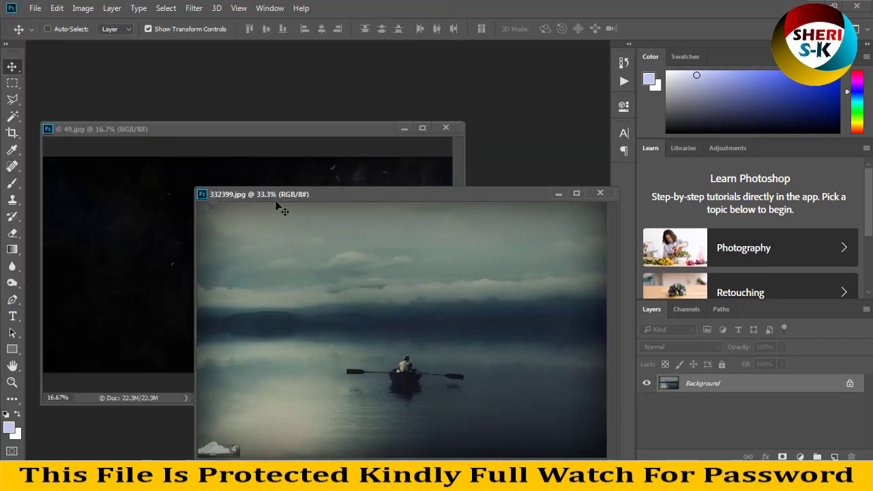
pyautogui.hotkey('ctrl', 'shift', 'l')
# Step: Resize overlay 49 to 1200 px wide via Image Size
pyautogui.rightClick(278, 194)
pyautogui.click(311, 218)
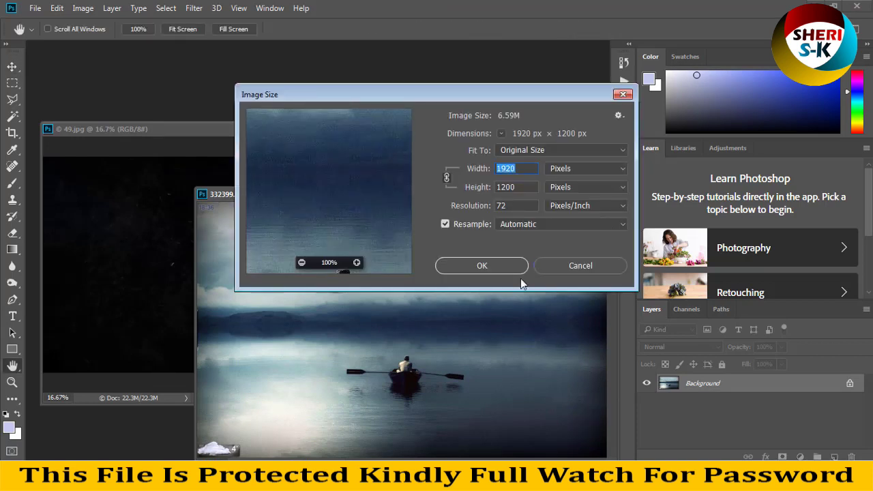
pyautogui.click(505, 267)
pyautogui.click(167, 130)
pyautogui.rightClick(167, 130)
pyautogui.click(189, 156)
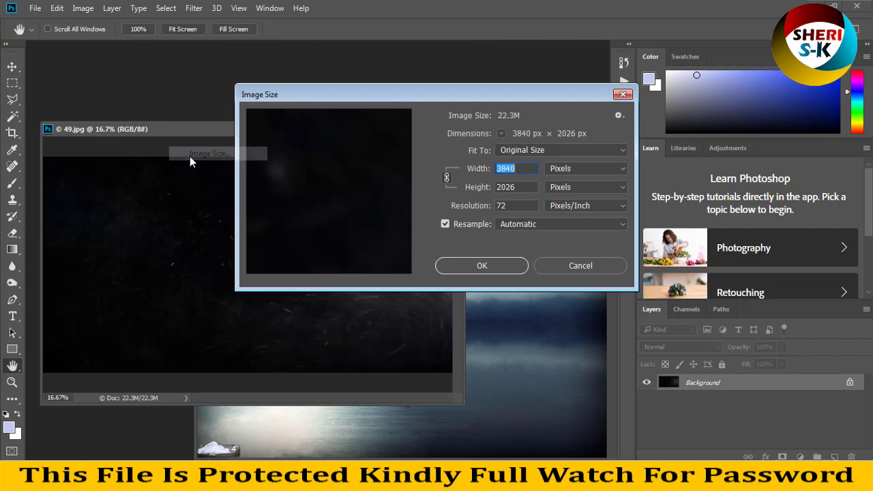
pyautogui.write('12')
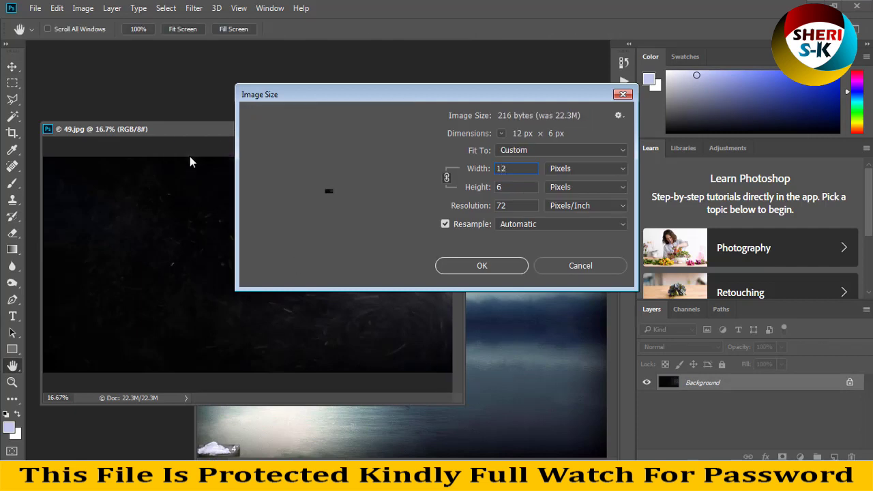
pyautogui.write('00')
pyautogui.press('Return')
# Step: Copy overlay 49 onto the boat photo as Layer 1, enlarged to about 191% and centered
pyautogui.press('v')
pyautogui.moveTo(238, 262)
pyautogui.mouseDown()
pyautogui.moveTo(455, 285)
pyautogui.moveTo(502, 333)
pyautogui.mouseUp()
pyautogui.hotkey('ctrl', '-')
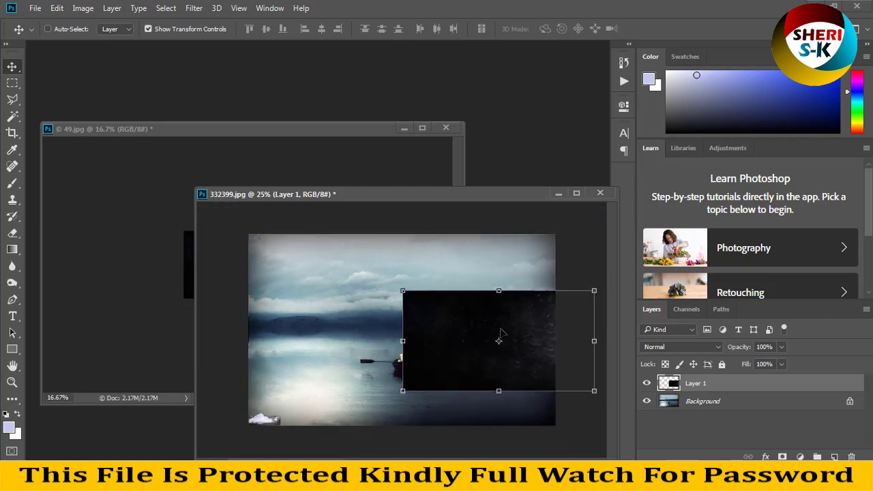
pyautogui.moveTo(499, 326); pyautogui.dragTo(345, 269)
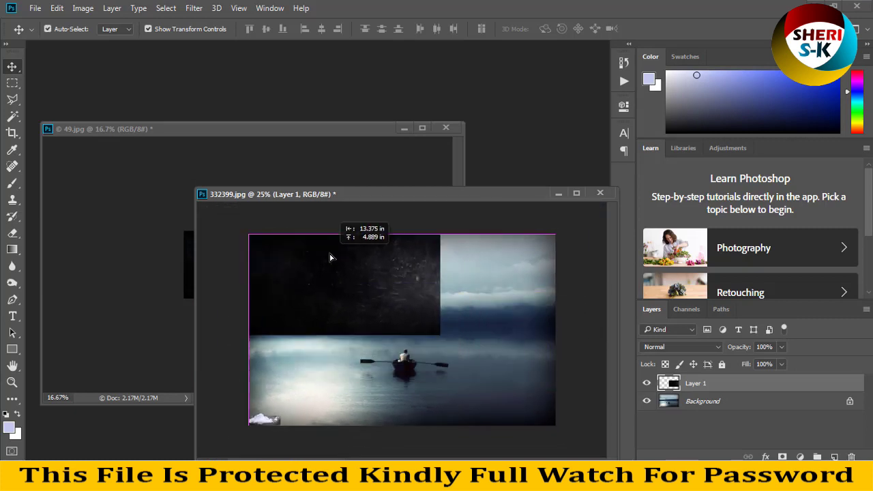
pyautogui.moveTo(440, 335); pyautogui.dragTo(614, 427)
pyautogui.moveTo(525, 385); pyautogui.dragTo(495, 384)
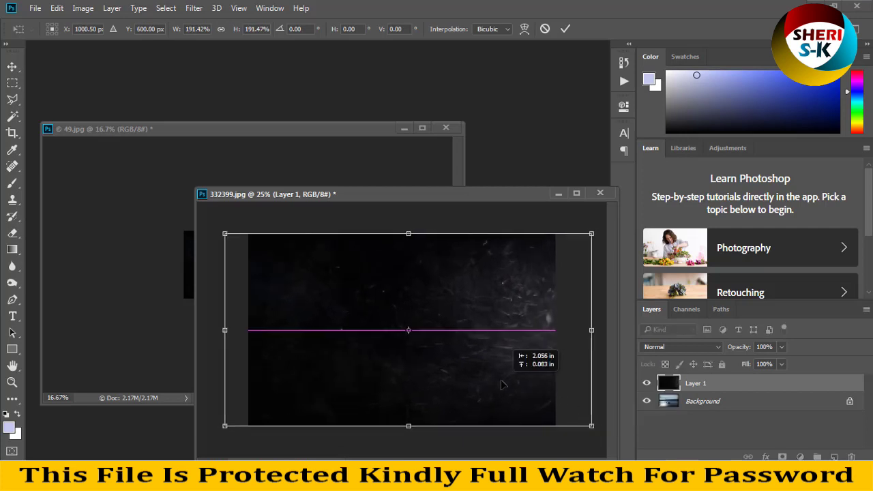
pyautogui.press('Return')
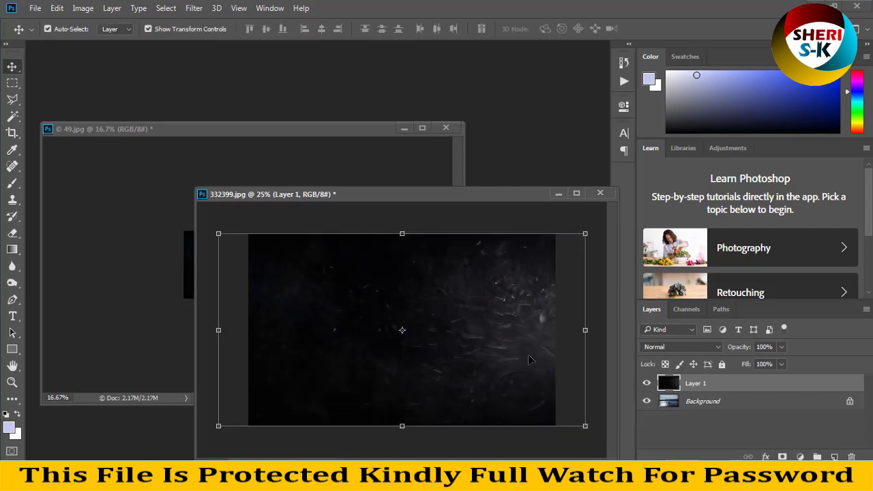
# Step: Try Screen, Soft Light and other blend modes on the dust layer, settling on Screen
pyautogui.click(696, 348)
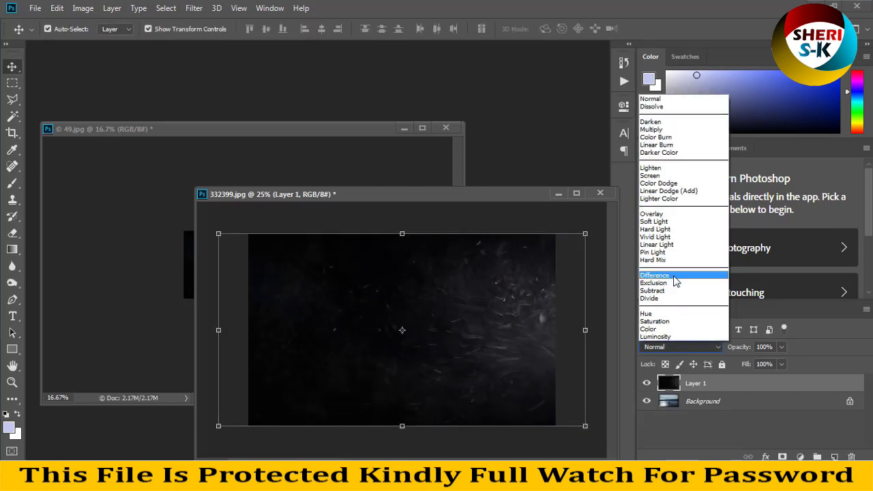
pyautogui.click(662, 176)
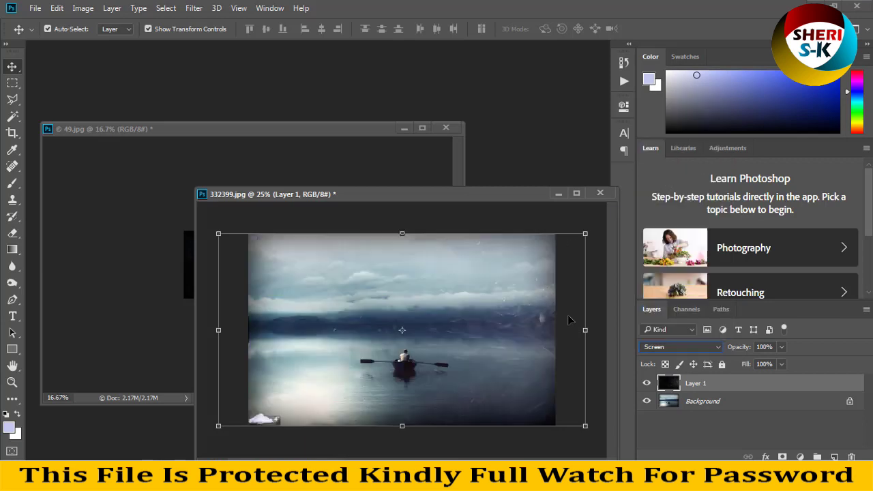
pyautogui.click(650, 349)
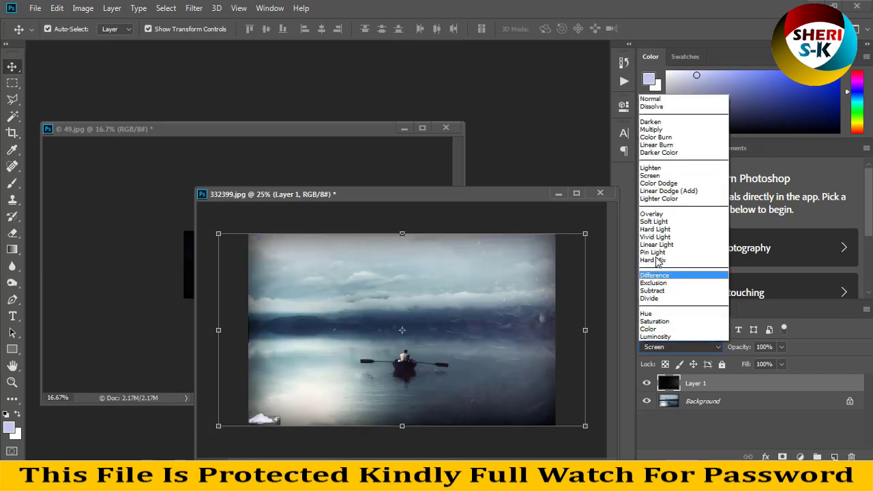
pyautogui.click(655, 221)
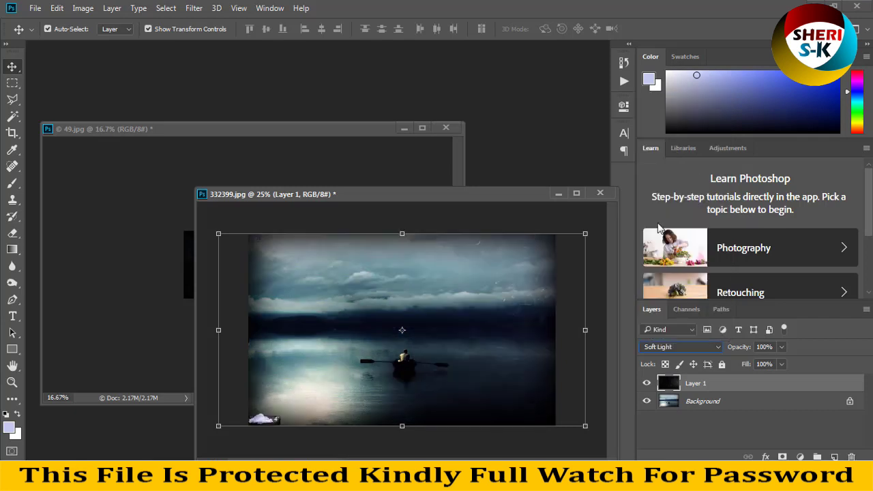
pyautogui.press('Down')
pyautogui.press('Down')
pyautogui.press('Up')
pyautogui.press('Up')
pyautogui.press('Up')
pyautogui.press('Up')
pyautogui.press('Up')
pyautogui.press('Up')
pyautogui.press('Up')
pyautogui.press('Up')
pyautogui.press('Down')
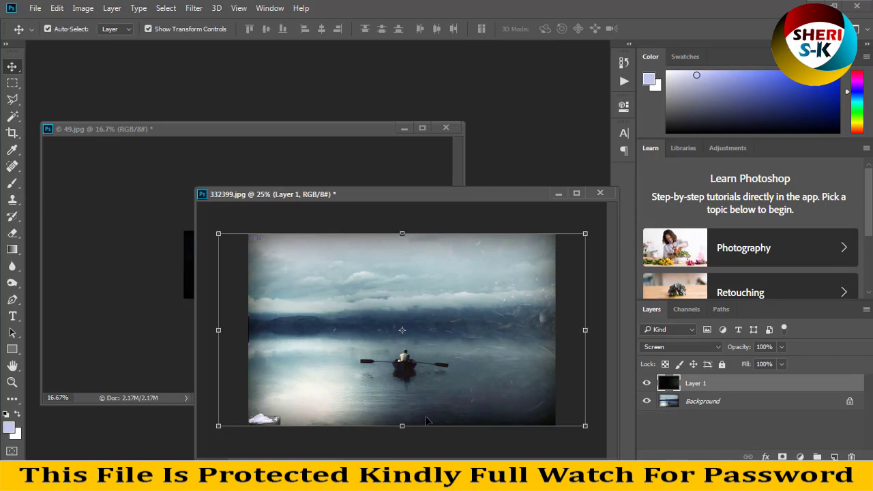
pyautogui.hotkey('alt', 'Tab')
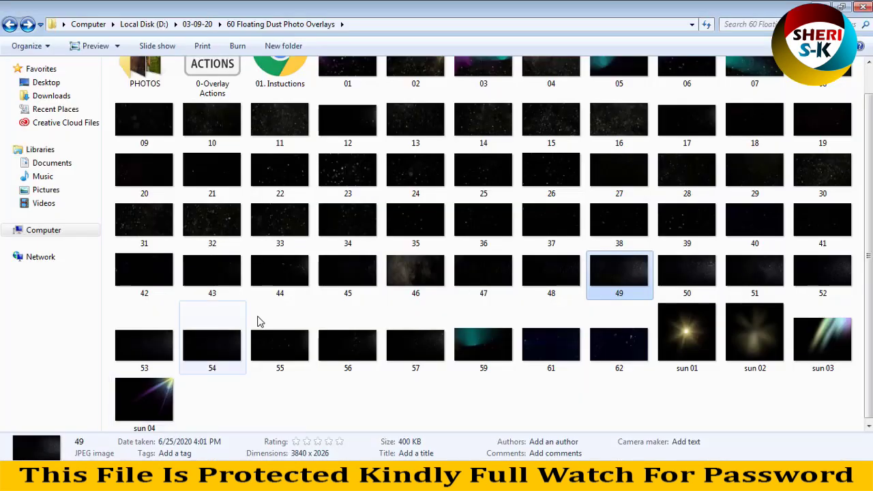